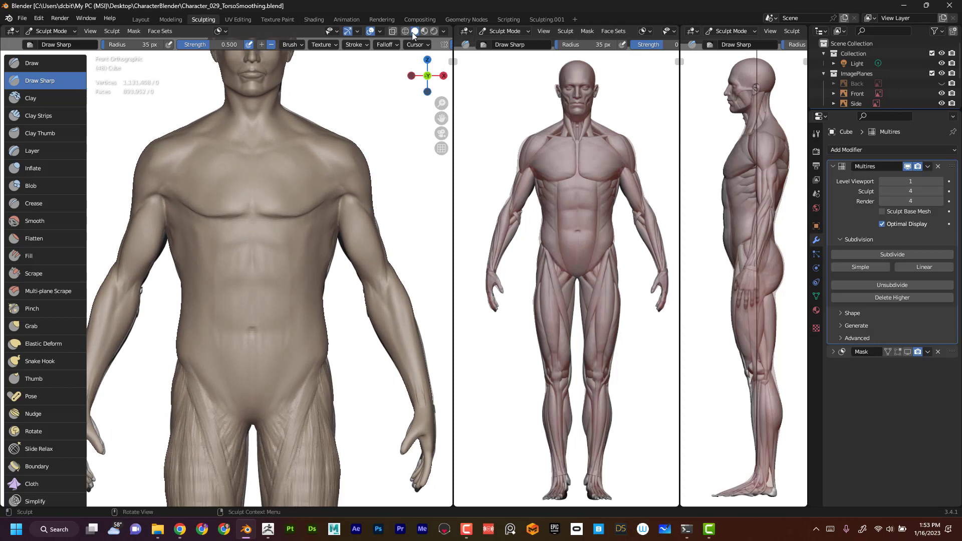
# Reshape the lower pectoral contour with the Grab brush, using X-ray to match it to the front anatomy reference
pyautogui.click(393, 31)
pyautogui.scroll(-3, 393, 178)
pyautogui.scroll(5, 278, 183)
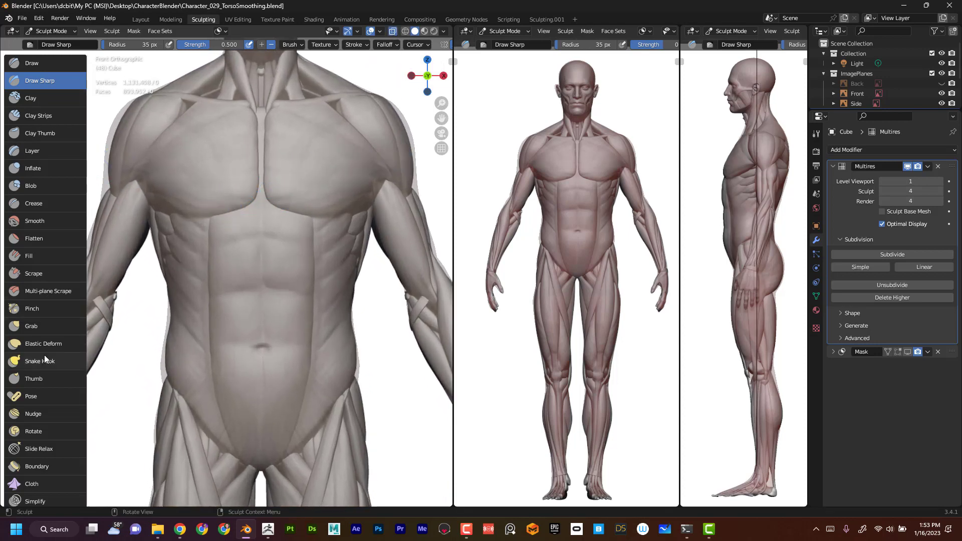
pyautogui.click(42, 326)
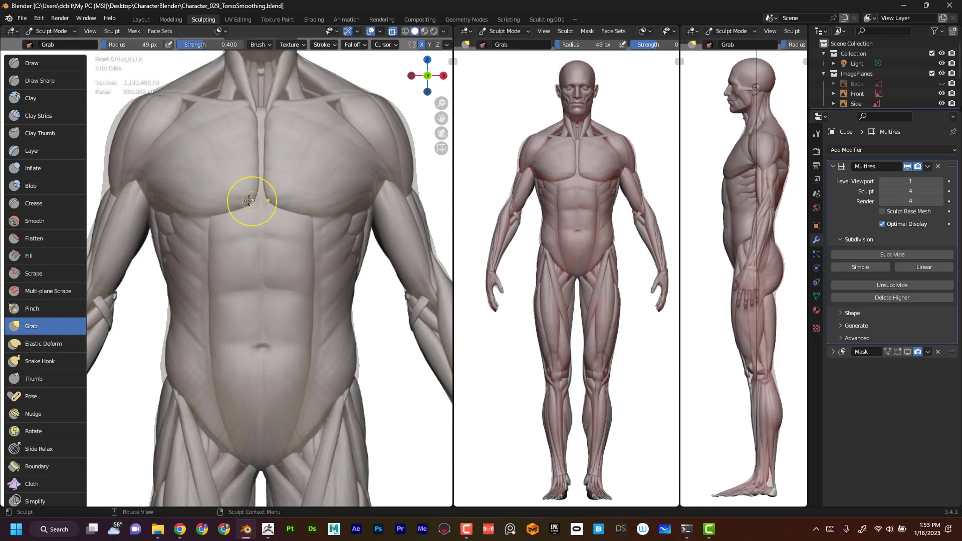
pyautogui.moveTo(247, 194)
pyautogui.mouseDown()
pyautogui.moveTo(231, 207)
pyautogui.moveTo(185, 204)
pyautogui.mouseUp()
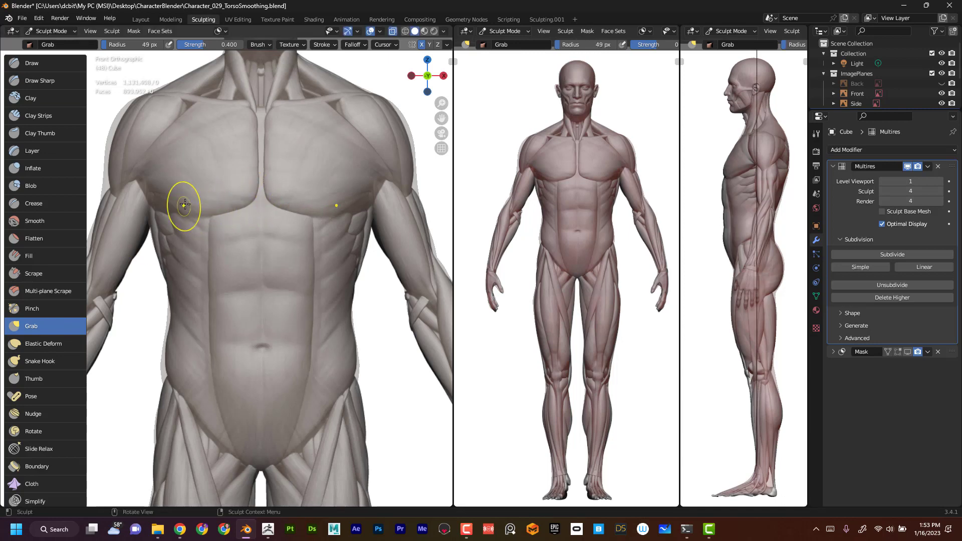
pyautogui.click(393, 32)
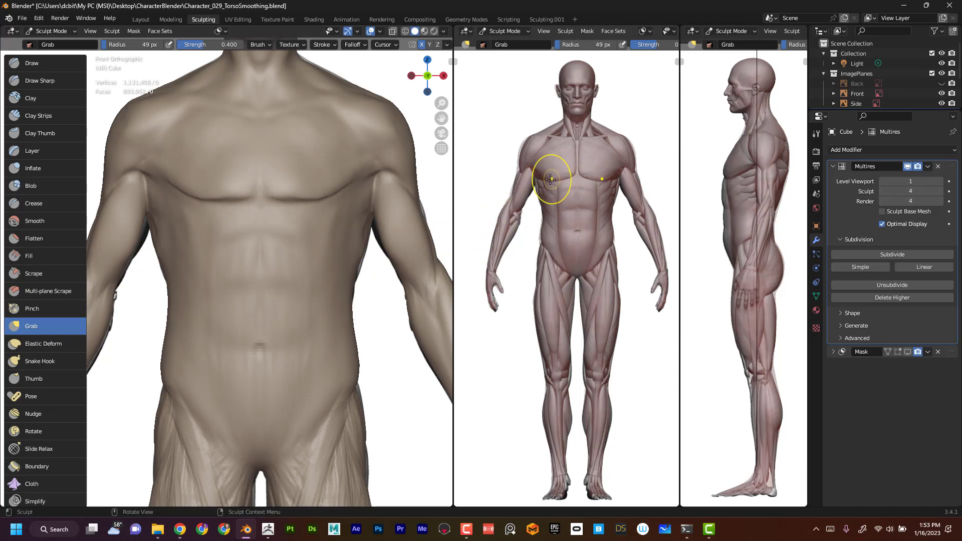
# Set the Grab radius to 28 px and pull the inner lower edge of the pectorals into shape near the sternum
pyautogui.moveTo(550, 174)
pyautogui.mouseDown()
pyautogui.moveTo(548, 193)
pyautogui.moveTo(580, 166)
pyautogui.moveTo(565, 173)
pyautogui.mouseUp()
pyautogui.press('f')
pyautogui.click(568, 172)
pyautogui.moveTo(253, 198)
pyautogui.mouseDown()
pyautogui.moveTo(217, 200)
pyautogui.moveTo(253, 195)
pyautogui.moveTo(230, 200)
pyautogui.mouseUp()
pyautogui.moveTo(222, 202); pyautogui.dragTo(222, 201)
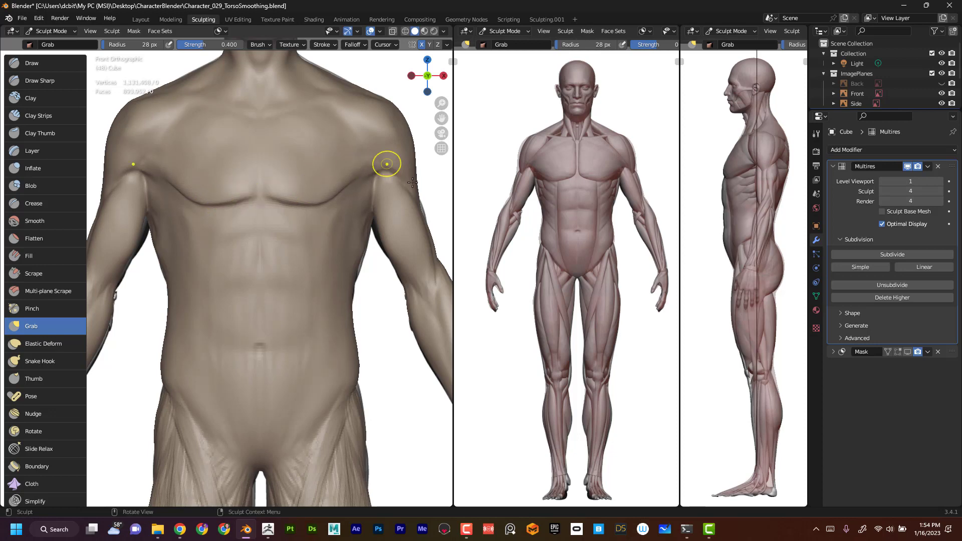
# Enlarge the Grab radius to 41 px and adjust the outer curve of the lower pectoral edge
pyautogui.scroll(-4, 393, 351)
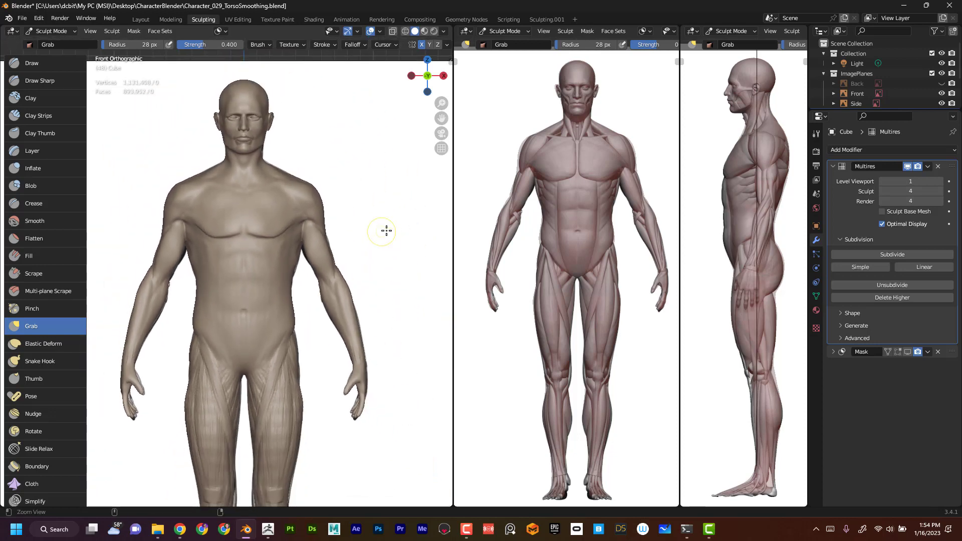
pyautogui.scroll(4, 393, 208)
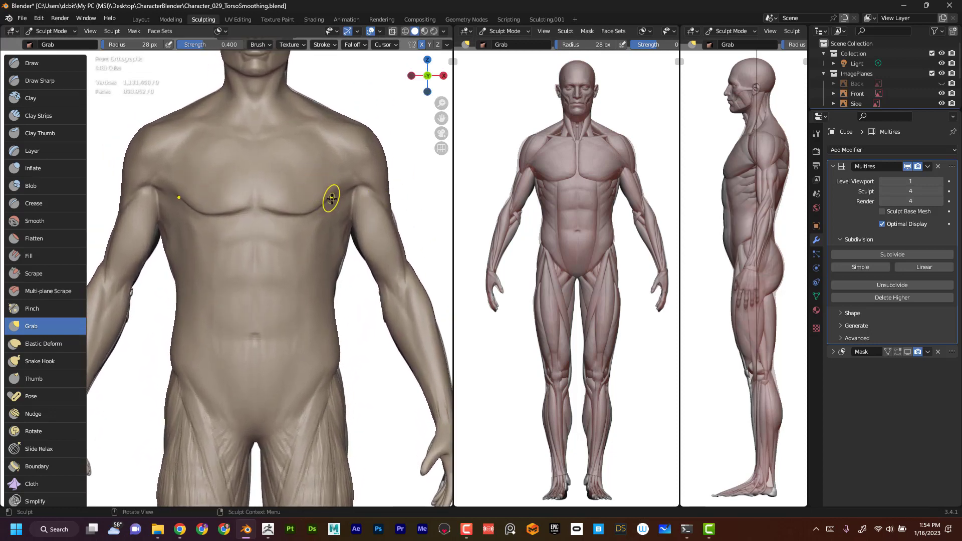
pyautogui.press('f')
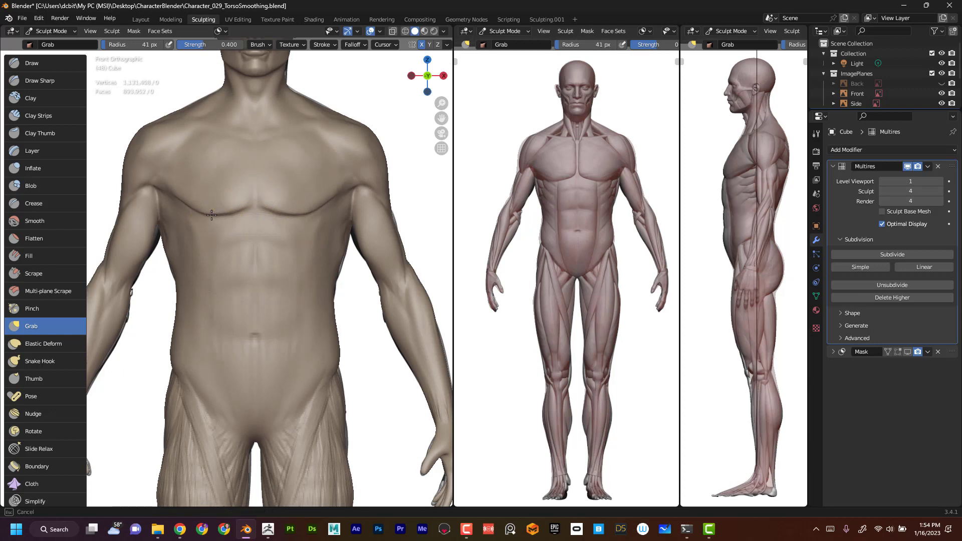
pyautogui.moveTo(313, 214); pyautogui.dragTo(327, 207)
pyautogui.scroll(-3, 368, 327)
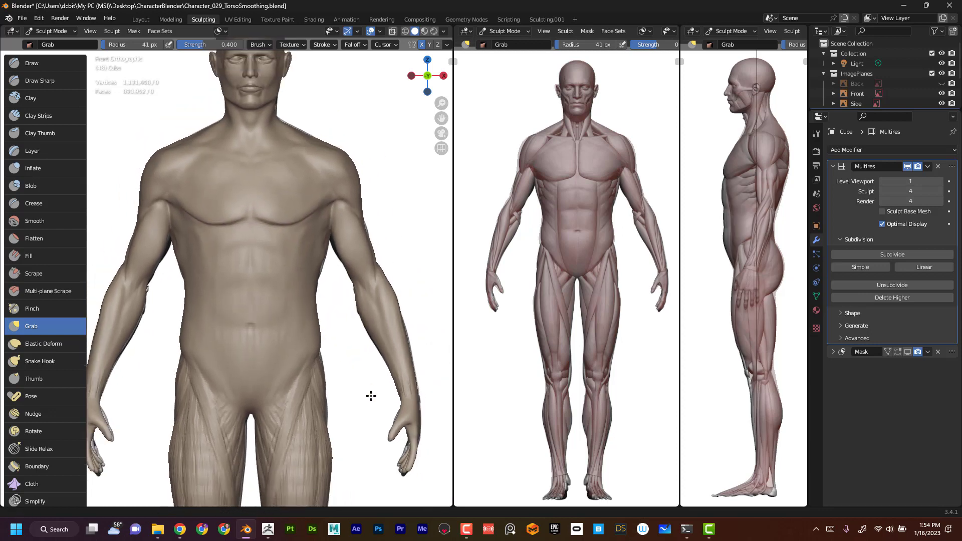
pyautogui.moveTo(400, 289)
pyautogui.mouseDown(button='middle')
pyautogui.moveTo(374, 300)
pyautogui.moveTo(393, 281)
pyautogui.moveTo(386, 320)
pyautogui.moveTo(371, 269)
pyautogui.mouseUp(button='middle')
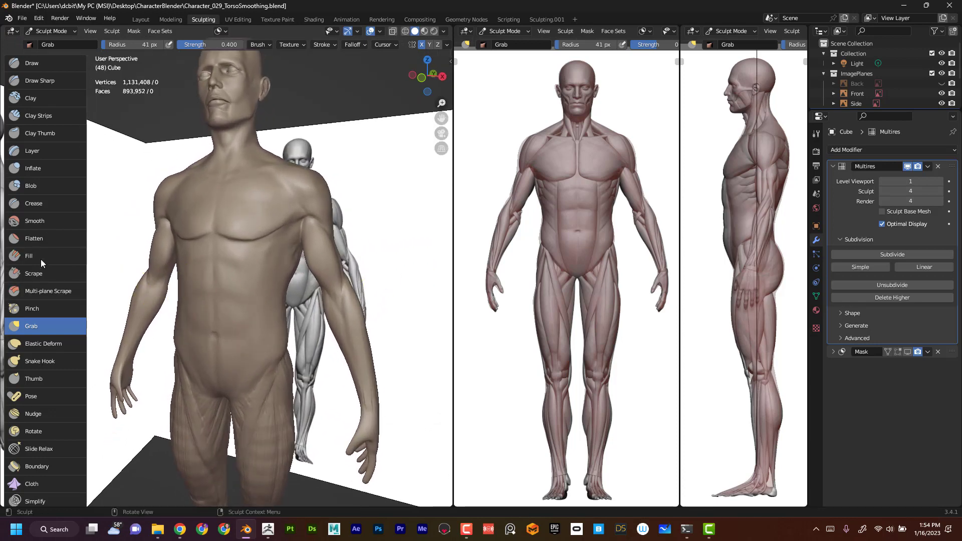
# Build up volume along the lower pectoral edge toward the armpit with the Clay Strips brush
pyautogui.click(49, 117)
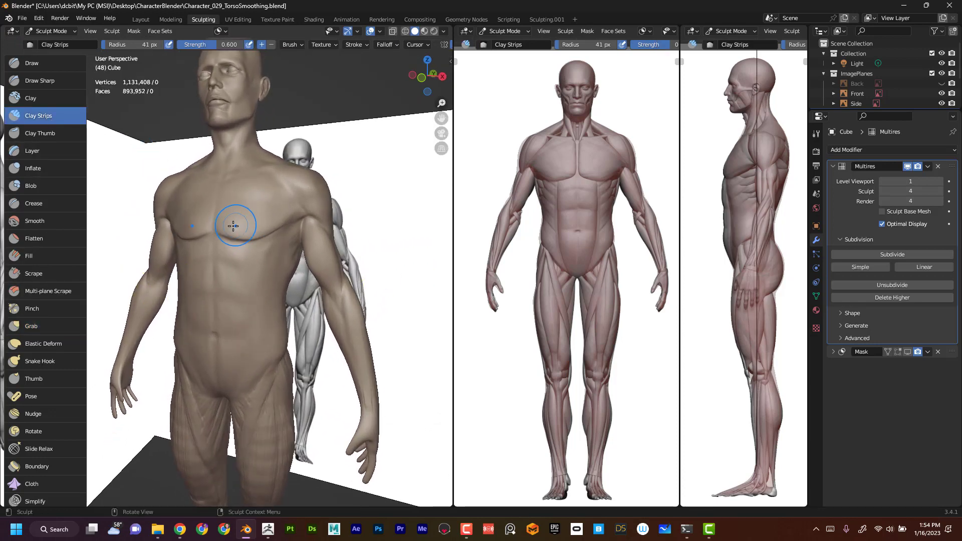
pyautogui.moveTo(226, 228); pyautogui.dragTo(229, 230)
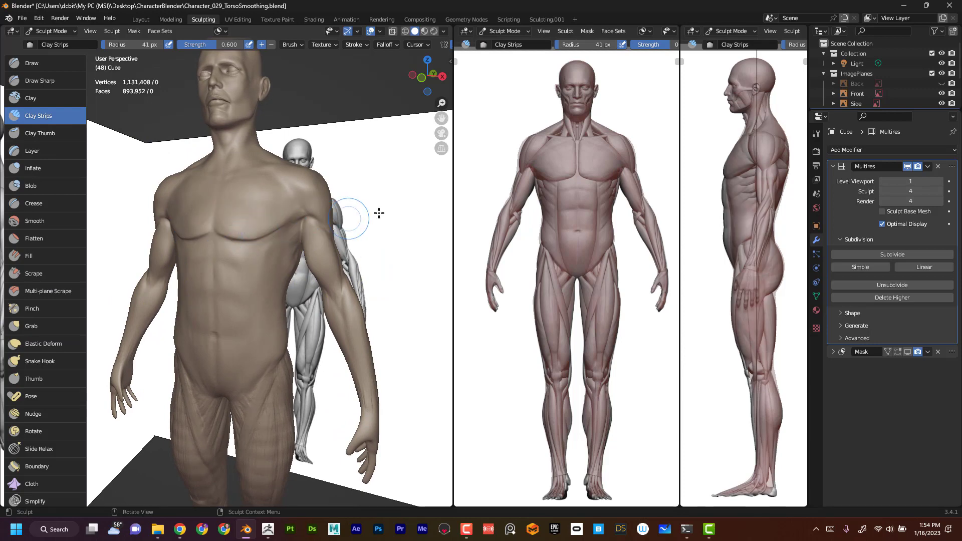
pyautogui.moveTo(377, 212); pyautogui.dragTo(251, 209, button='middle')
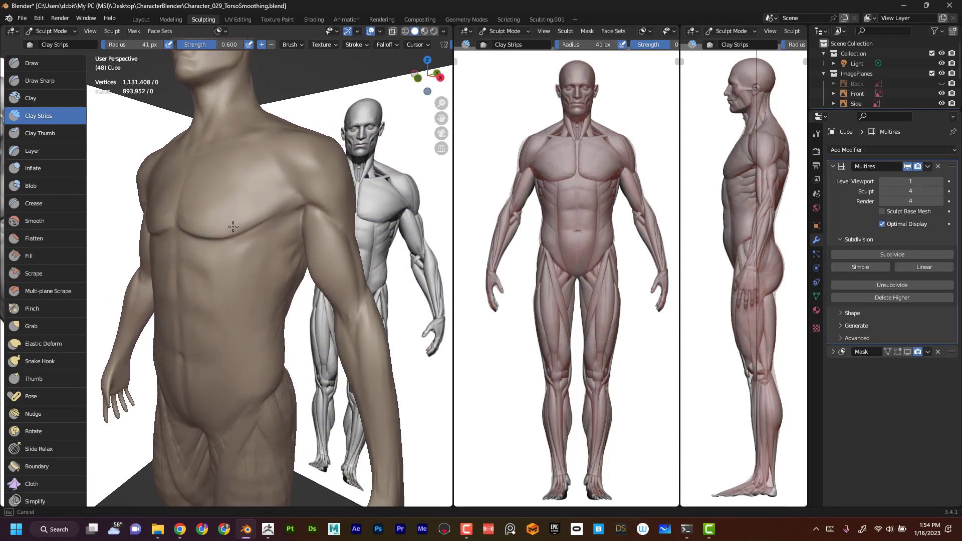
pyautogui.moveTo(290, 201); pyautogui.dragTo(286, 200)
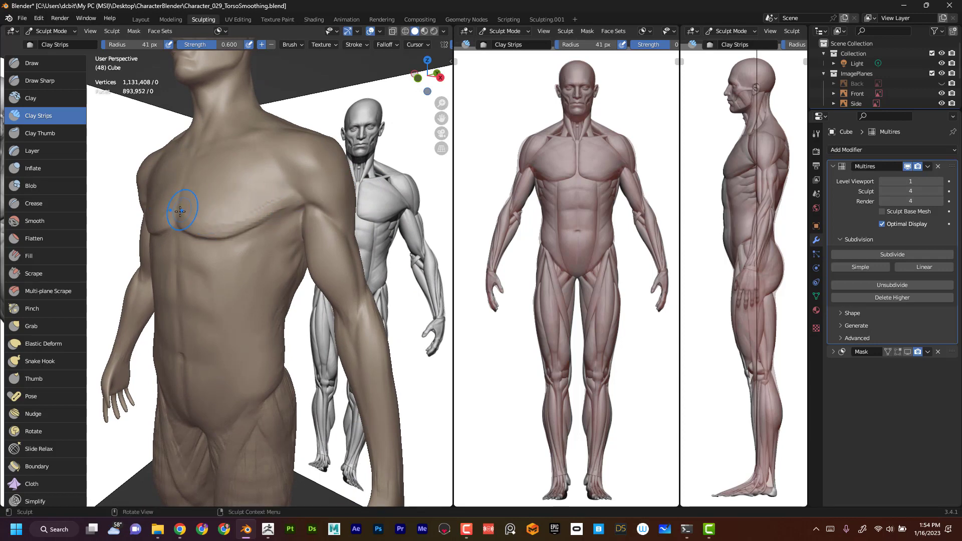
# Add Clay Strips strokes across the middle and outer chest to fill out the pectorals from several angles
pyautogui.moveTo(108, 244); pyautogui.dragTo(270, 228, button='middle')
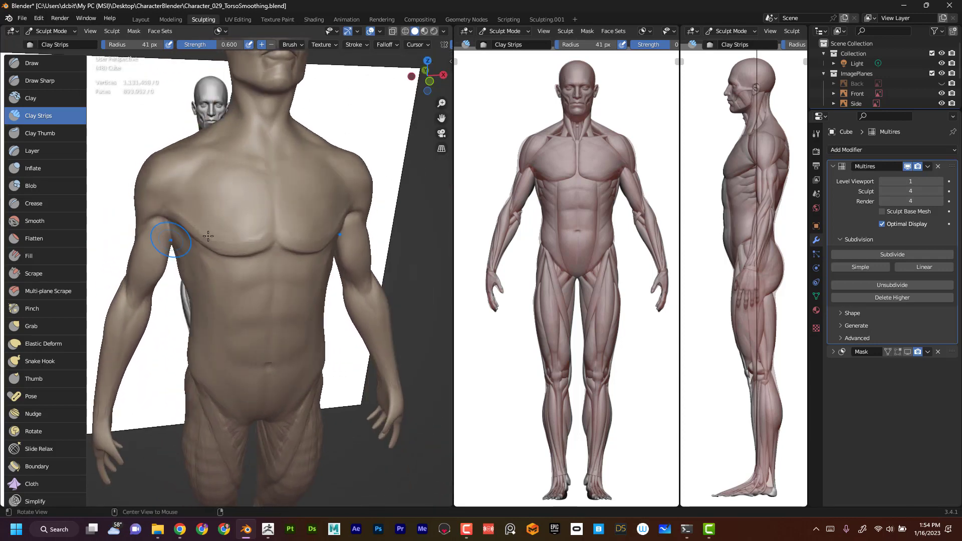
pyautogui.moveTo(229, 217); pyautogui.dragTo(198, 214)
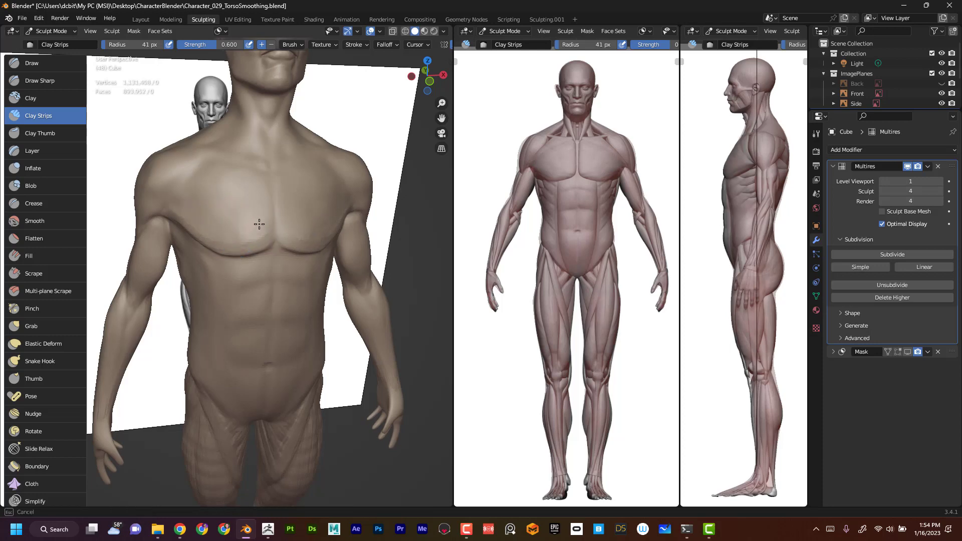
pyautogui.moveTo(259, 224); pyautogui.dragTo(256, 189)
pyautogui.moveTo(305, 212); pyautogui.dragTo(294, 233)
pyautogui.moveTo(419, 217); pyautogui.dragTo(323, 199, button='middle')
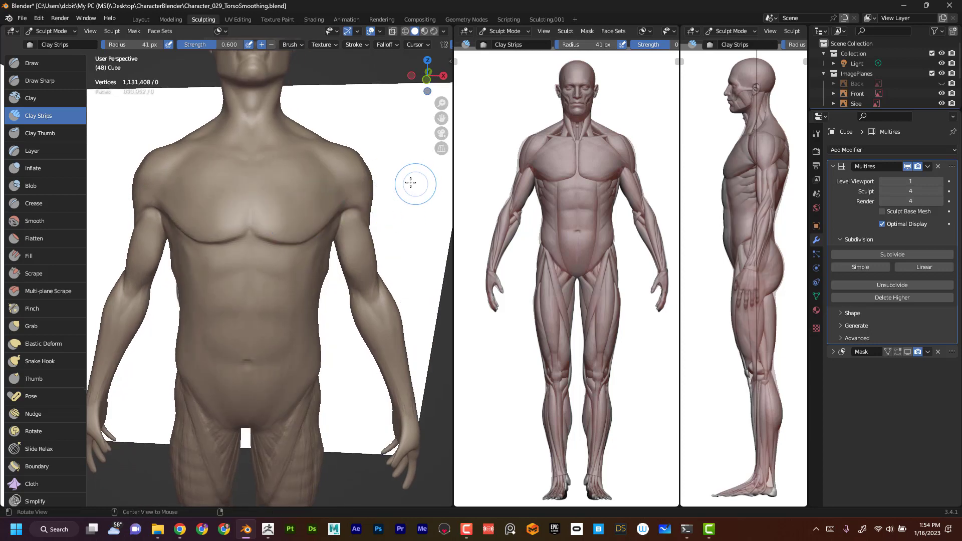
pyautogui.moveTo(415, 183); pyautogui.dragTo(281, 221, button='middle')
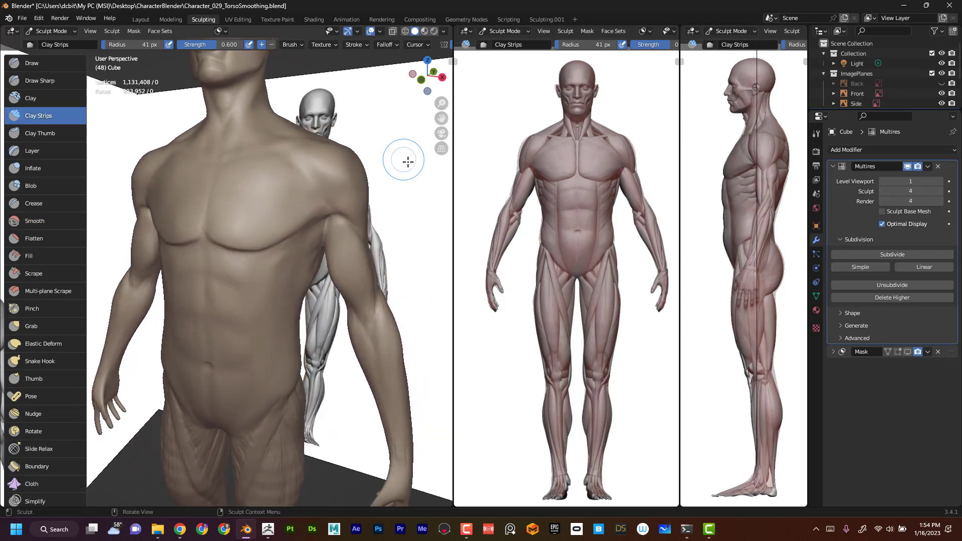
pyautogui.moveTo(407, 186)
pyautogui.mouseDown(button='middle')
pyautogui.moveTo(446, 172)
pyautogui.moveTo(372, 186)
pyautogui.mouseUp(button='middle')
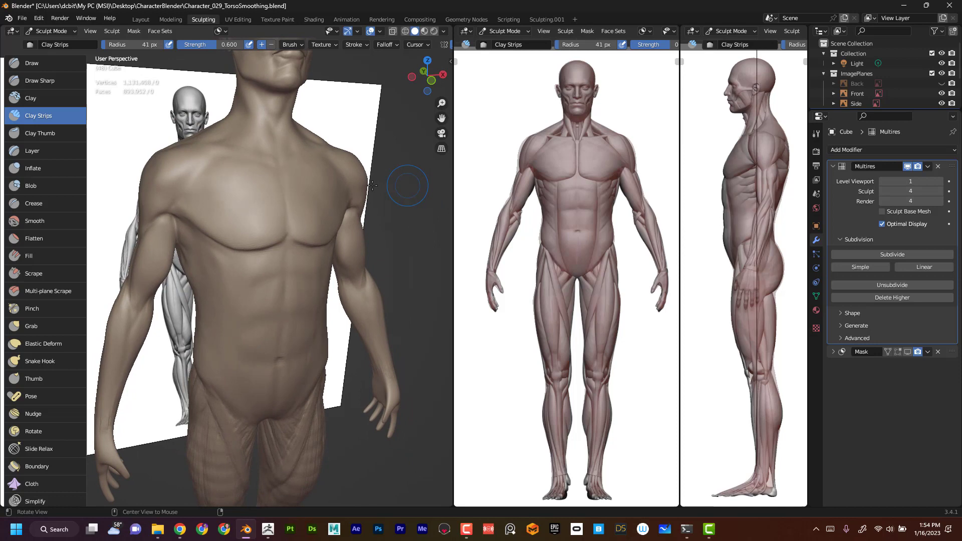
# Reduce the Clay Strips radius to 29 px and sculpt the transition between the outer pectoral and the shoulder
pyautogui.press('f')
pyautogui.click(251, 193)
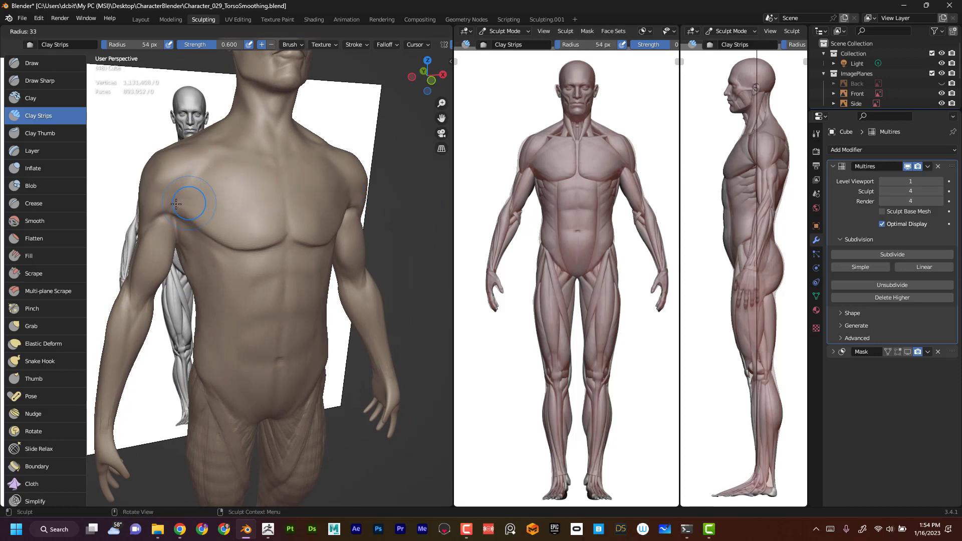
pyautogui.press('f')
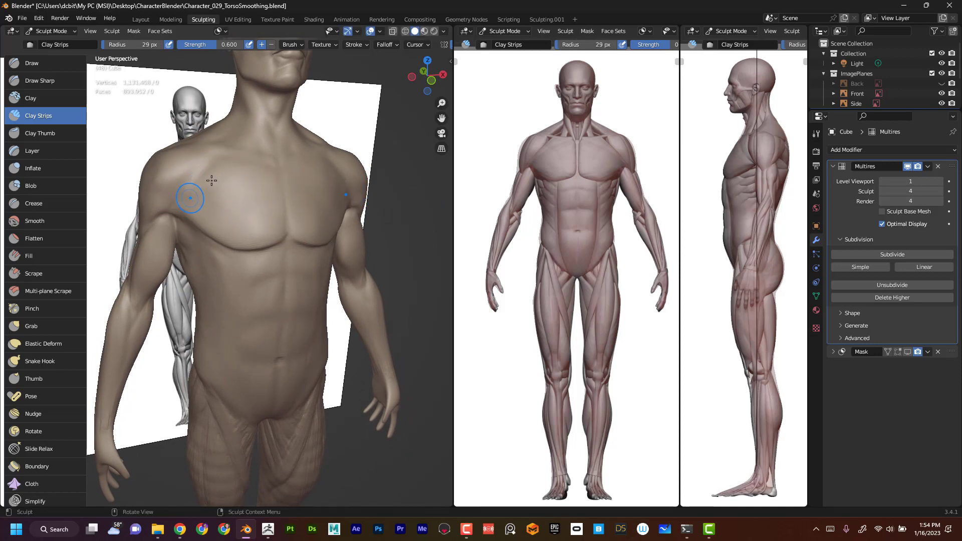
pyautogui.moveTo(189, 194); pyautogui.dragTo(197, 192)
# Switch the viewport MatCap lighting to the red material so the surface forms read more clearly
pyautogui.click(444, 32)
pyautogui.click(434, 79)
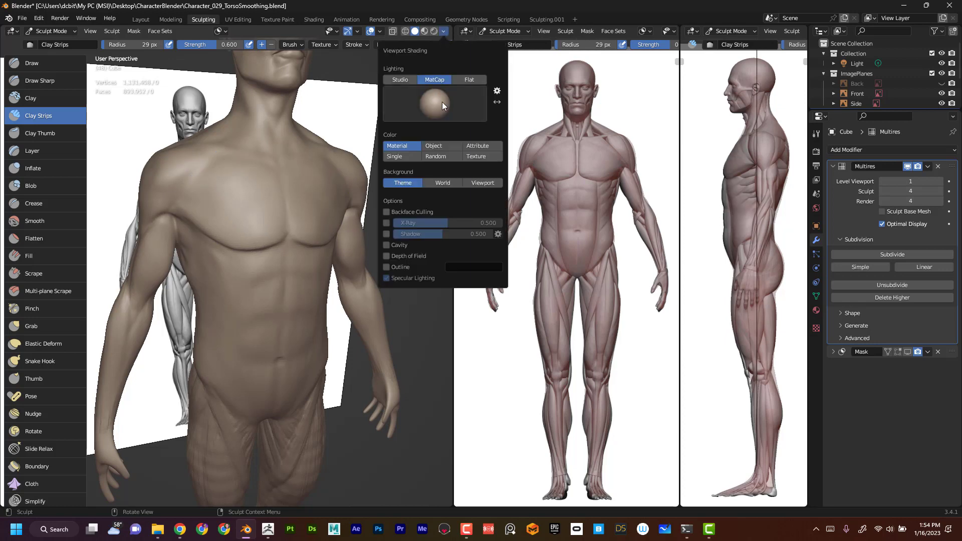
pyautogui.click(442, 101)
pyautogui.click(431, 164)
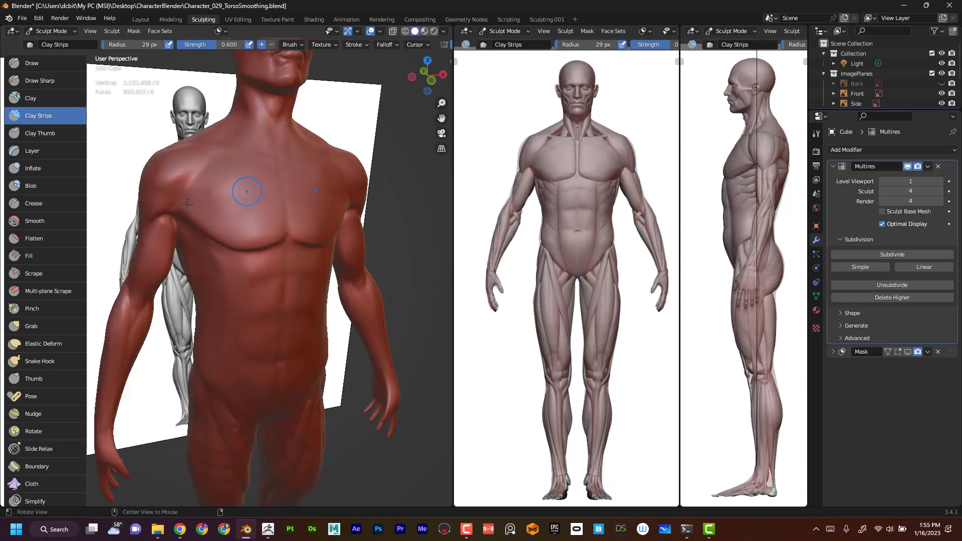
# Set the Clay Strips radius to 40 px and build up the front and upper part of the shoulder
pyautogui.keyDown('alt'); pyautogui.moveTo(118, 254); pyautogui.dragTo(165, 213); pyautogui.keyUp('alt')
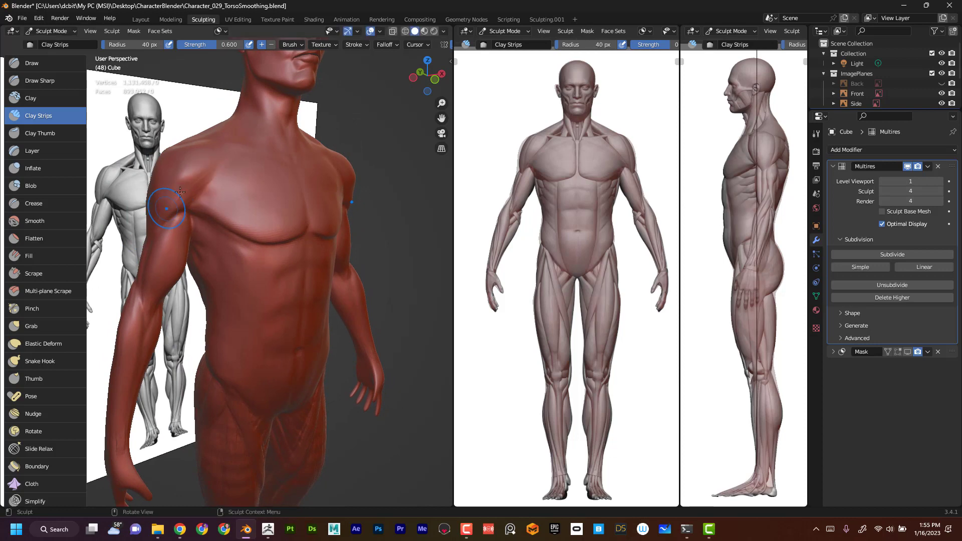
pyautogui.press('f')
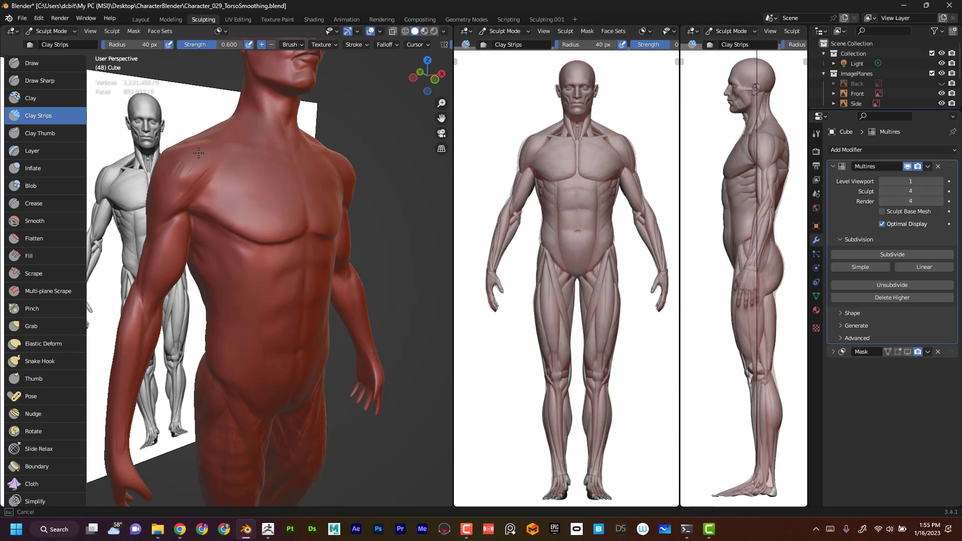
pyautogui.click(198, 153)
# Enlarge the Clay Strips radius to 63 px and fill out the middle and upper pectoral
pyautogui.moveTo(348, 207)
pyautogui.mouseDown(button='middle')
pyautogui.moveTo(343, 172)
pyautogui.moveTo(323, 160)
pyautogui.mouseUp(button='middle')
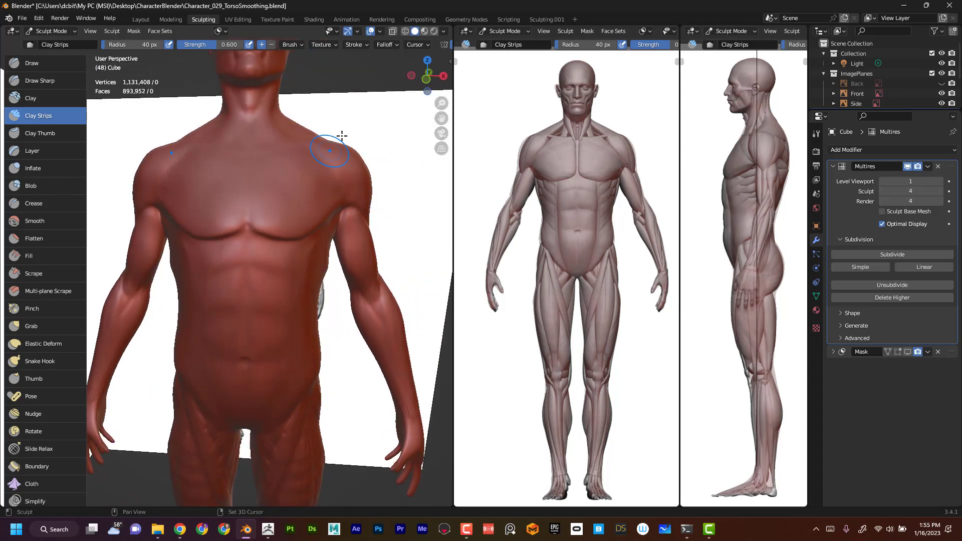
pyautogui.moveTo(416, 185); pyautogui.dragTo(380, 208, button='middle')
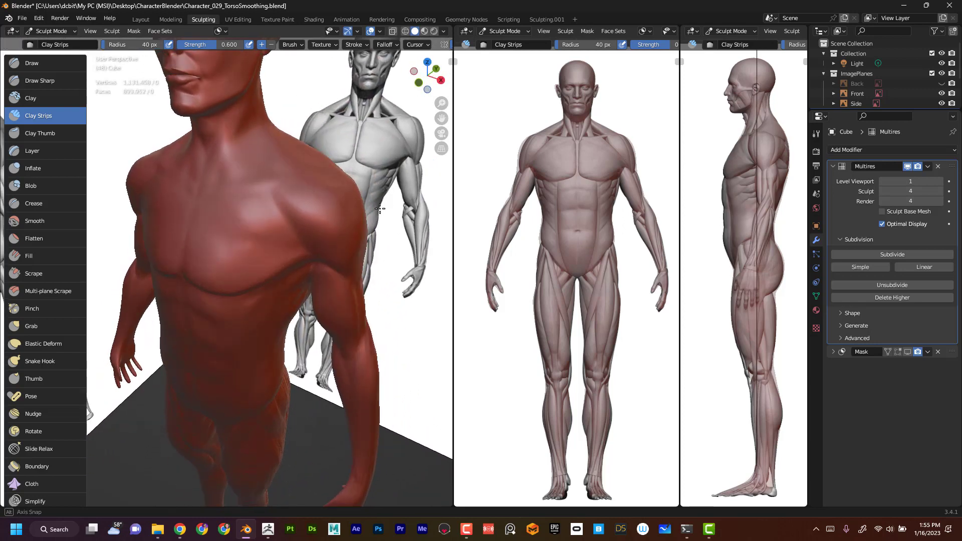
pyautogui.press('f')
pyautogui.click(263, 241)
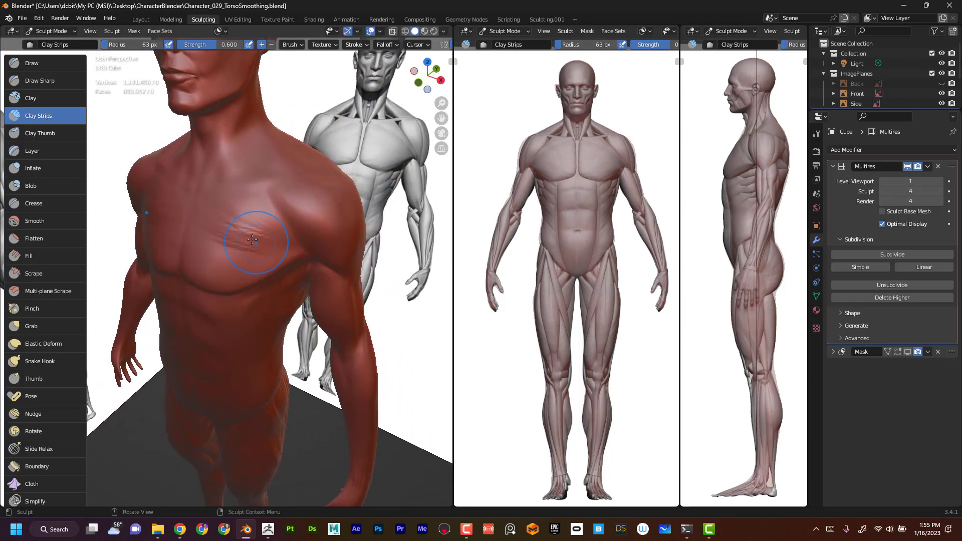
pyautogui.moveTo(252, 239); pyautogui.dragTo(243, 232)
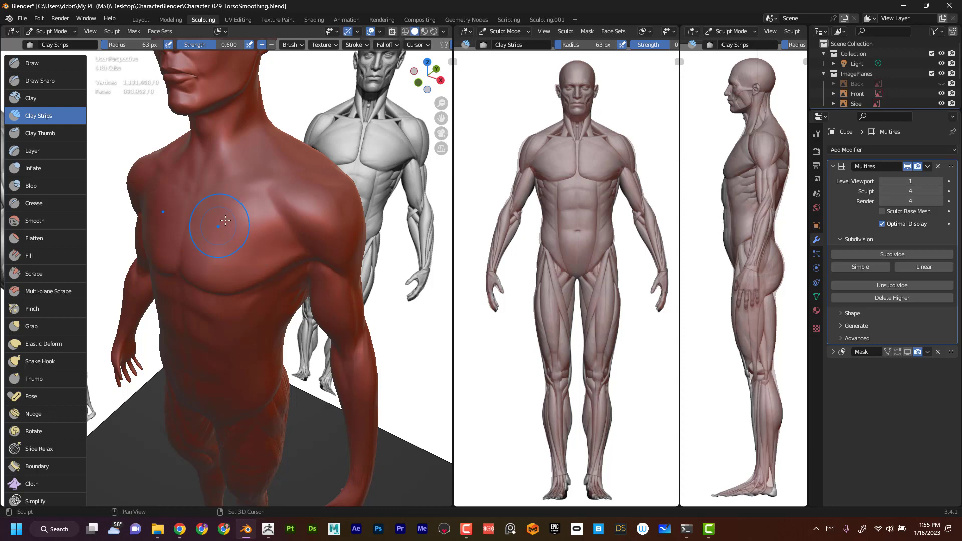
# Refine the base of the neck above the collarbone with Clay Strips, reducing the brush radius to 23 px
pyautogui.moveTo(383, 145)
pyautogui.mouseDown(button='middle')
pyautogui.moveTo(411, 147)
pyautogui.moveTo(391, 137)
pyautogui.moveTo(374, 209)
pyautogui.moveTo(373, 188)
pyautogui.mouseUp(button='middle')
pyautogui.press('f')
pyautogui.click(247, 210)
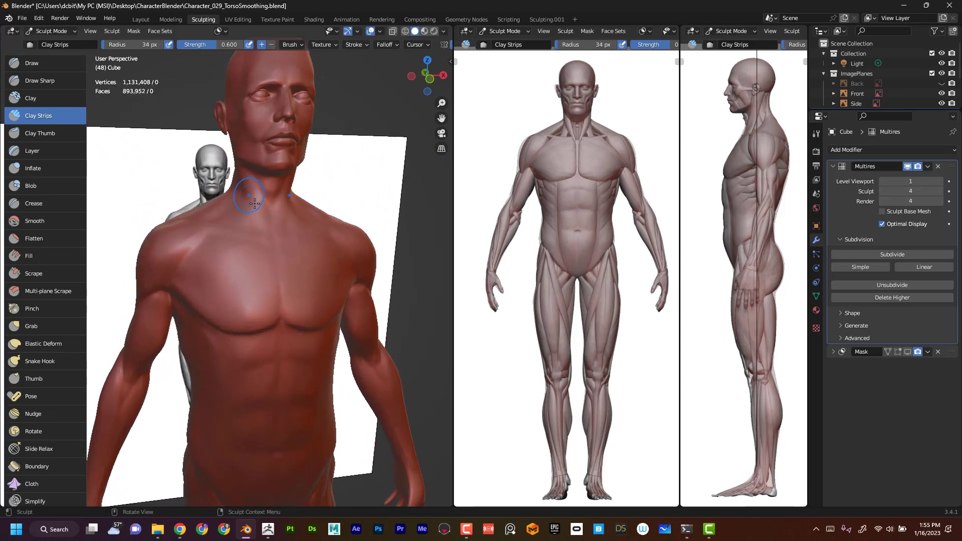
pyautogui.press('f')
pyautogui.click(262, 213)
pyautogui.press('f')
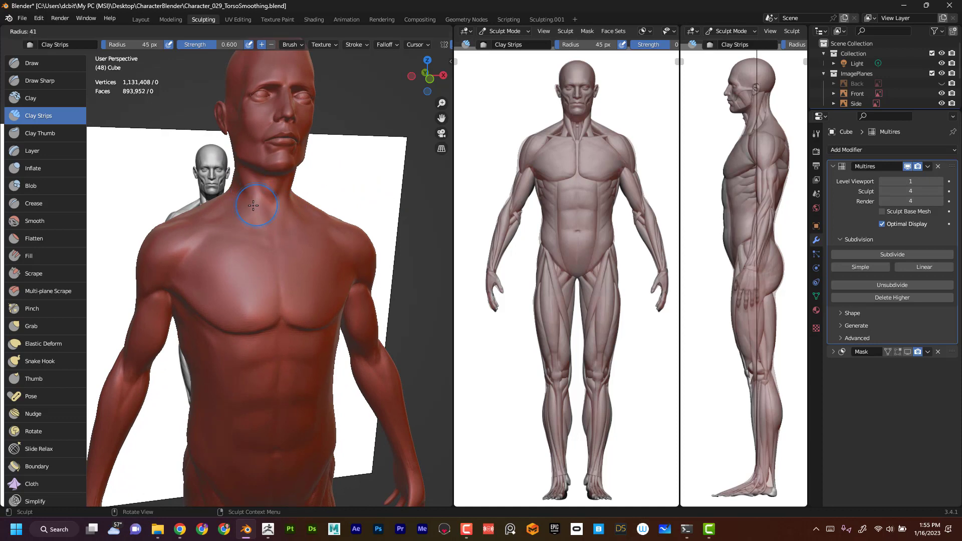
pyautogui.click(245, 204)
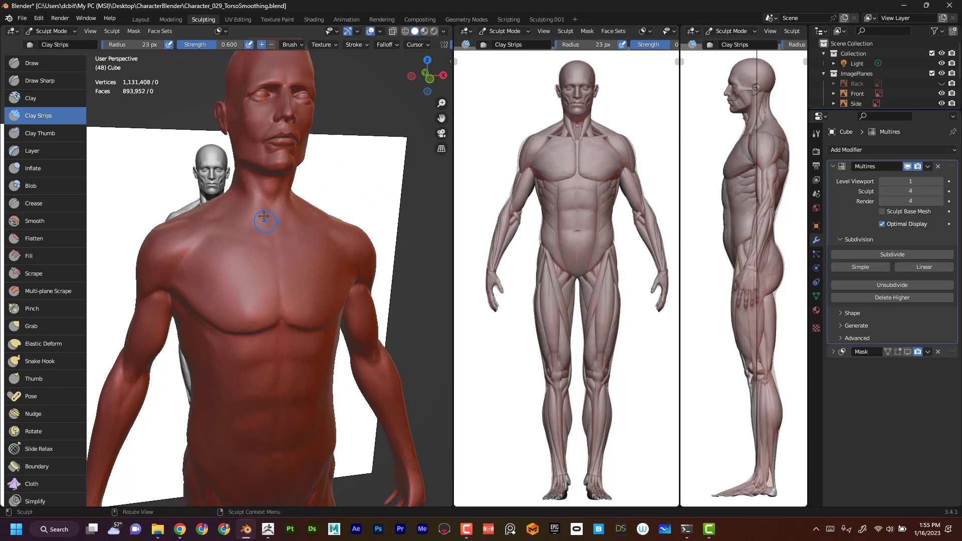
# Refine the side of the neck below the ear and jaw with Clay Strips at a 23 px radius
pyautogui.moveTo(361, 155); pyautogui.dragTo(275, 178, button='middle')
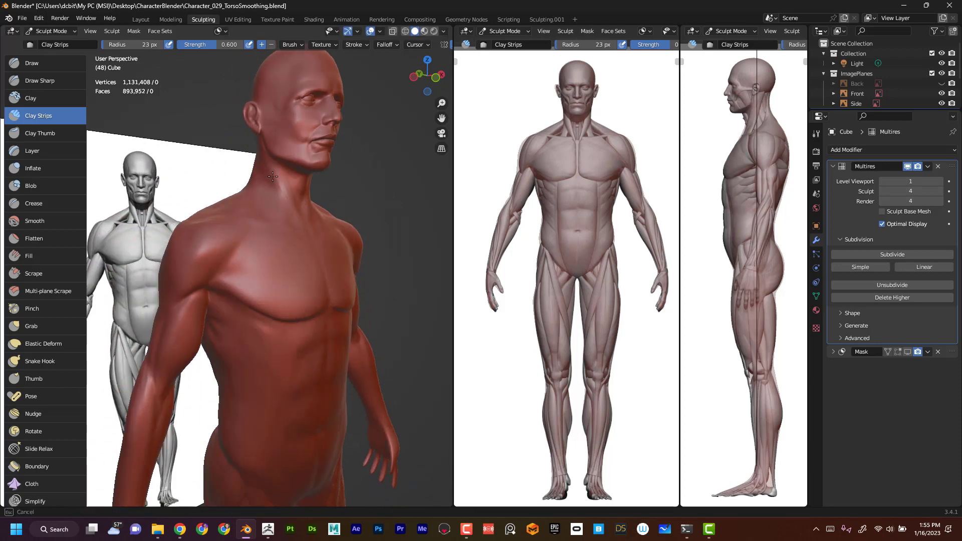
pyautogui.moveTo(258, 135); pyautogui.dragTo(369, 202, button='middle')
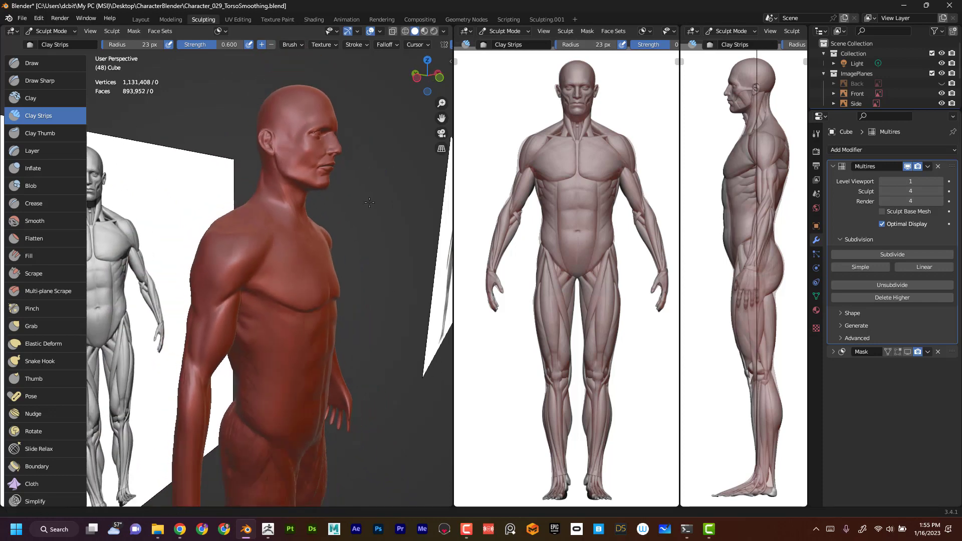
pyautogui.scroll(3, 370, 202)
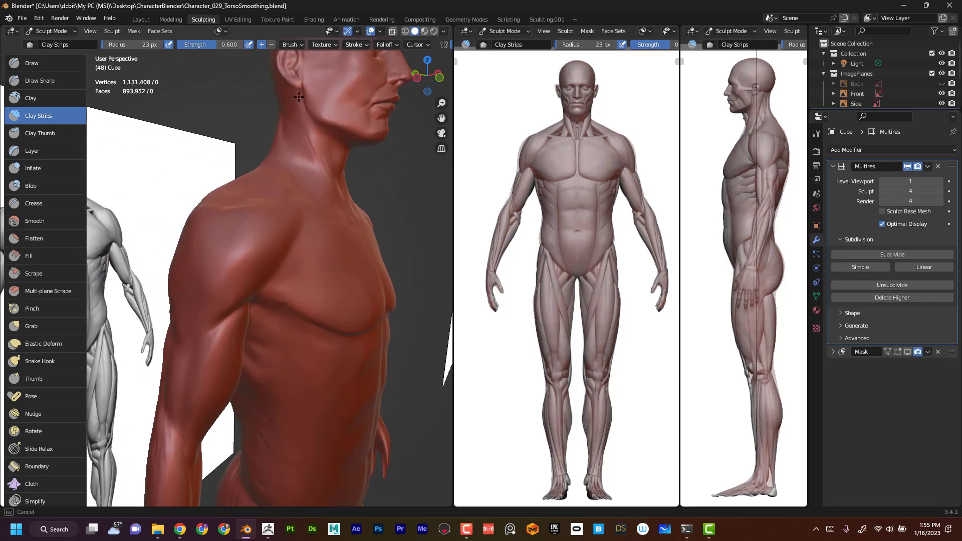
pyautogui.moveTo(307, 119)
pyautogui.mouseDown()
pyautogui.moveTo(323, 154)
pyautogui.moveTo(306, 114)
pyautogui.mouseUp()
pyautogui.moveTo(326, 169); pyautogui.dragTo(362, 185, button='middle')
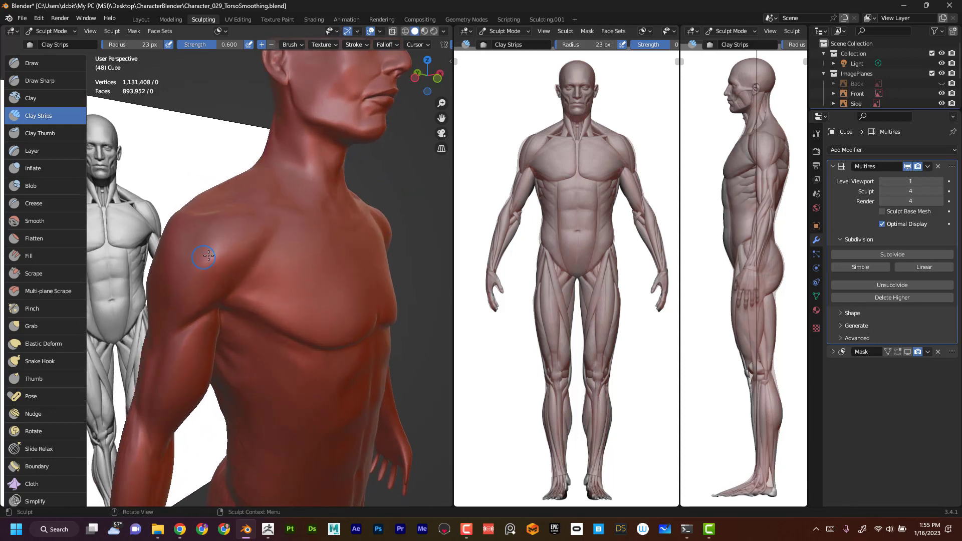
# Enlarge the Clay Strips radius to 56 px and build up the front and outer side of the shoulder
pyautogui.press('f')
pyautogui.press('f')
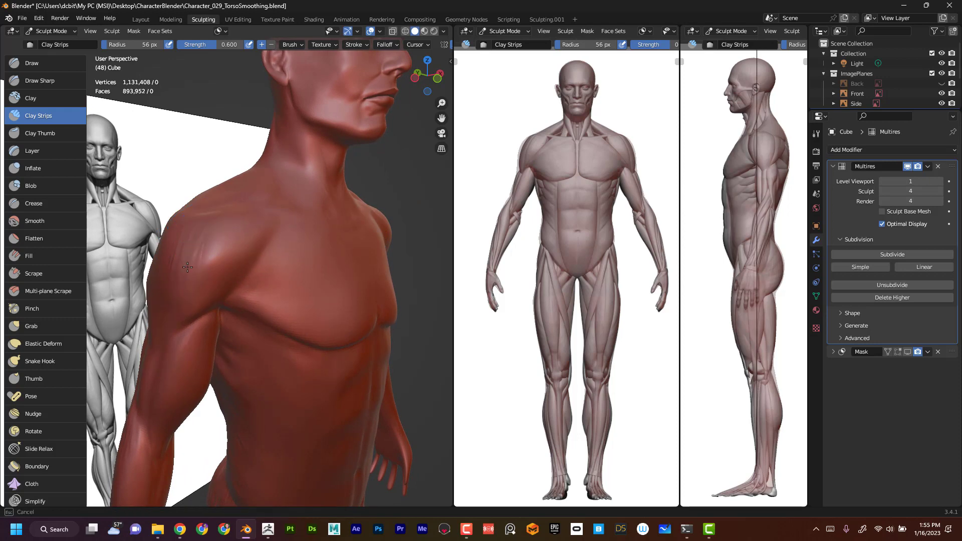
pyautogui.press('Escape')
pyautogui.moveTo(245, 262); pyautogui.dragTo(321, 257, button='middle')
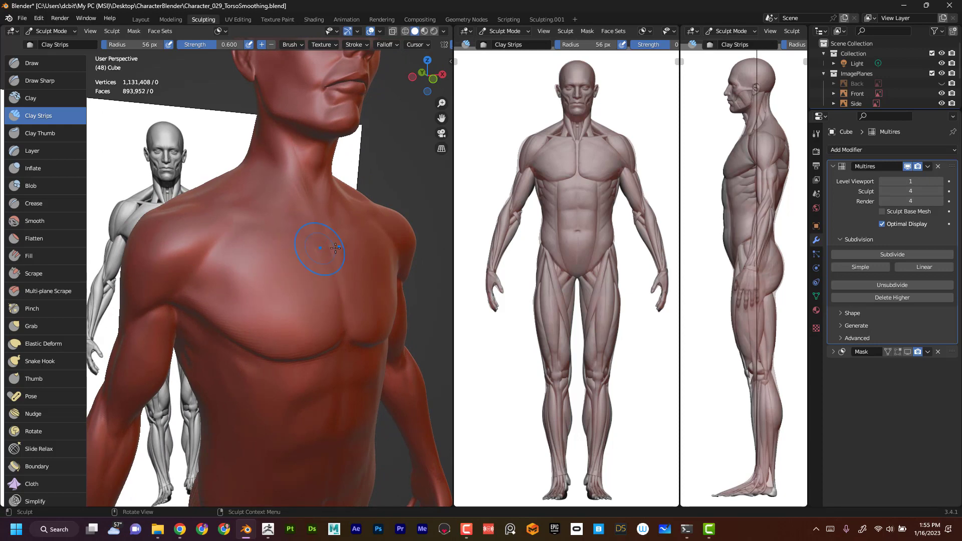
# Fill out and smooth the inner upper pectorals on both sides of the sternum with Clay Strips
pyautogui.moveTo(439, 181); pyautogui.dragTo(367, 180, button='middle')
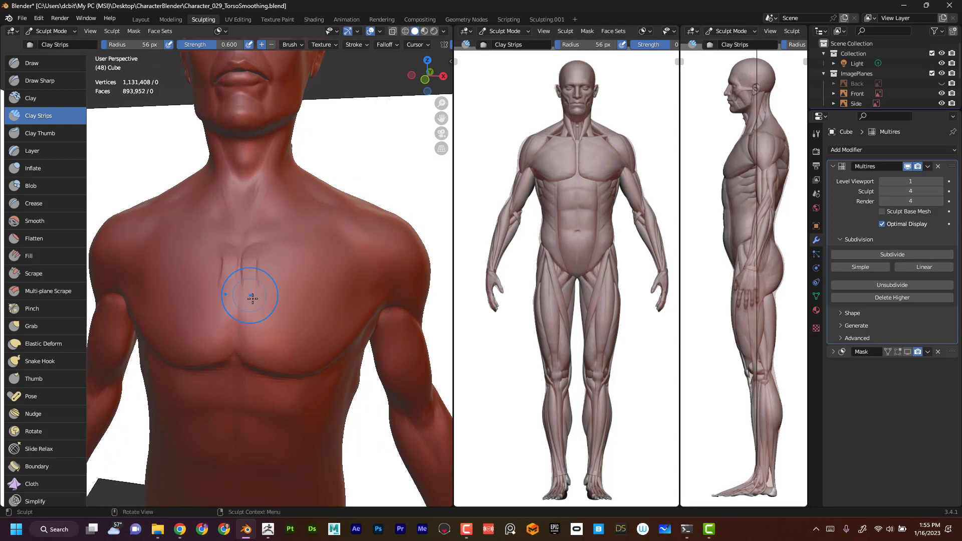
pyautogui.moveTo(232, 284)
pyautogui.mouseDown()
pyautogui.moveTo(220, 307)
pyautogui.moveTo(204, 290)
pyautogui.mouseUp()
pyautogui.keyDown('alt'); pyautogui.moveTo(384, 222); pyautogui.dragTo(386, 176); pyautogui.keyUp('alt')
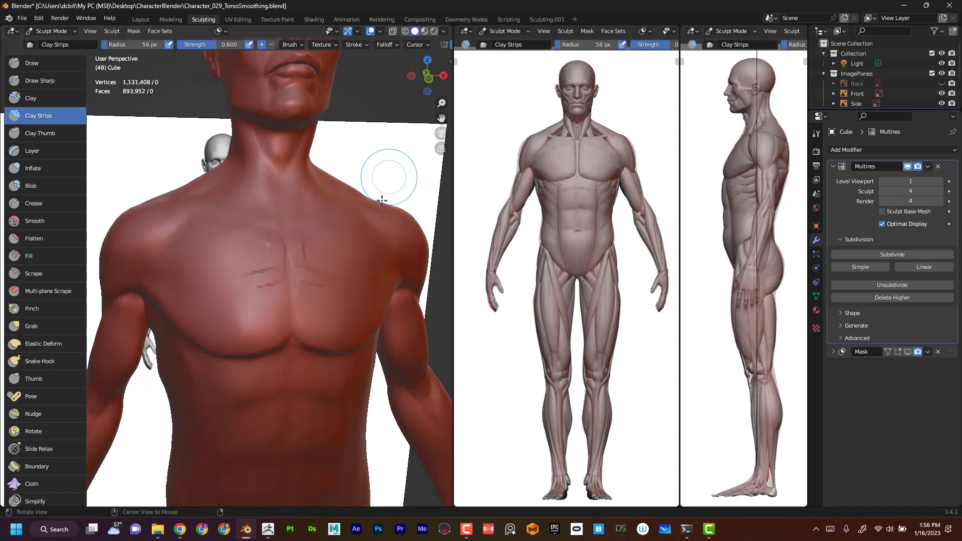
pyautogui.moveTo(268, 280)
pyautogui.mouseDown()
pyautogui.moveTo(255, 290)
pyautogui.moveTo(247, 259)
pyautogui.moveTo(265, 250)
pyautogui.mouseUp()
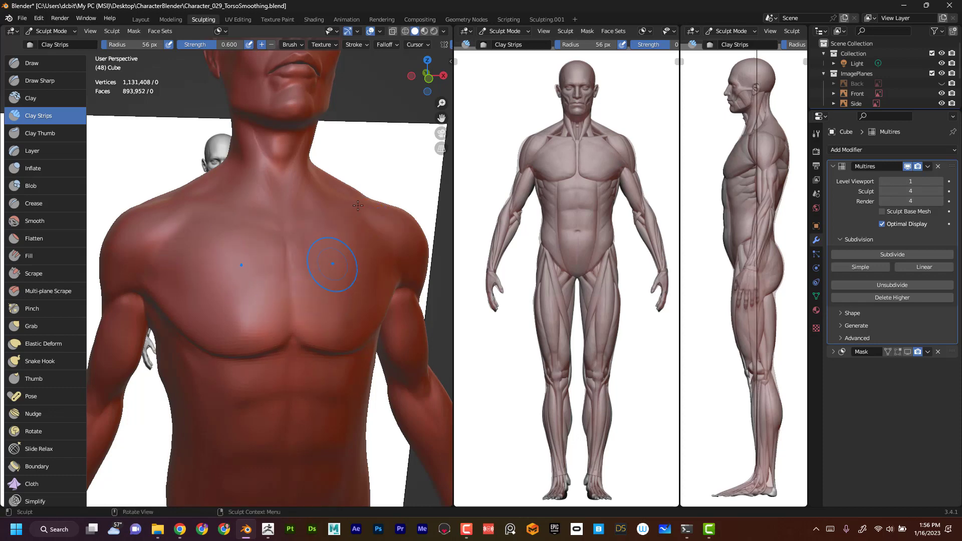
pyautogui.moveTo(386, 129); pyautogui.dragTo(387, 122, button='middle')
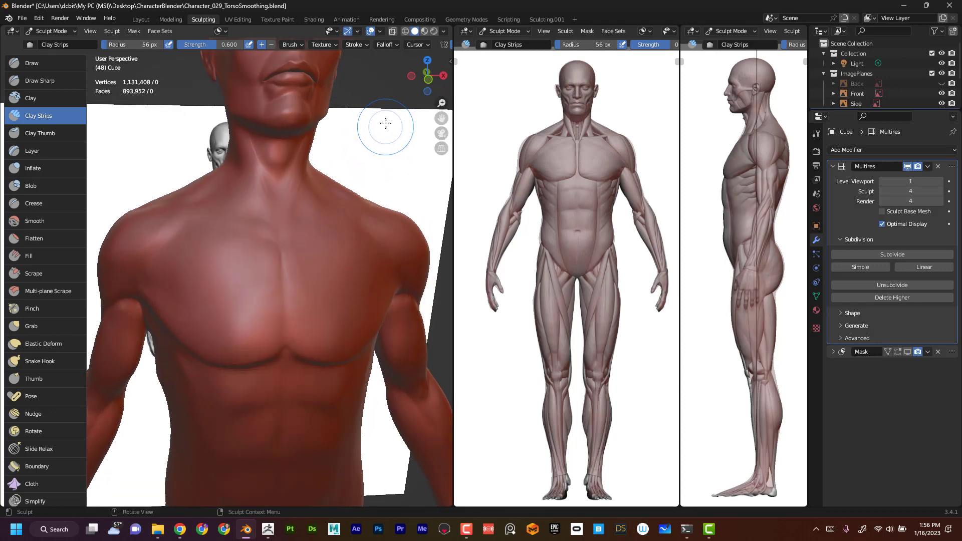
# Reduce the Clay Strips radius to 13 px and define the neck tendons running down to the pit of the neck
pyautogui.scroll(-8, 386, 126)
pyautogui.scroll(8, 383, 261)
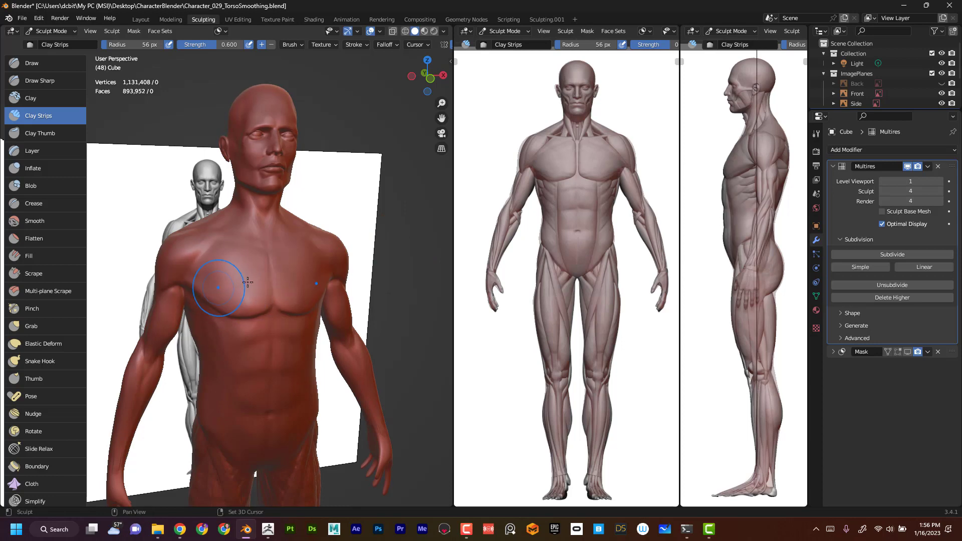
pyautogui.moveTo(400, 218)
pyautogui.keyDown('alt'); pyautogui.mouseDown()
pyautogui.moveTo(380, 210)
pyautogui.moveTo(393, 215)
pyautogui.moveTo(374, 161)
pyautogui.mouseUp(); pyautogui.keyUp('alt')
pyautogui.press('f')
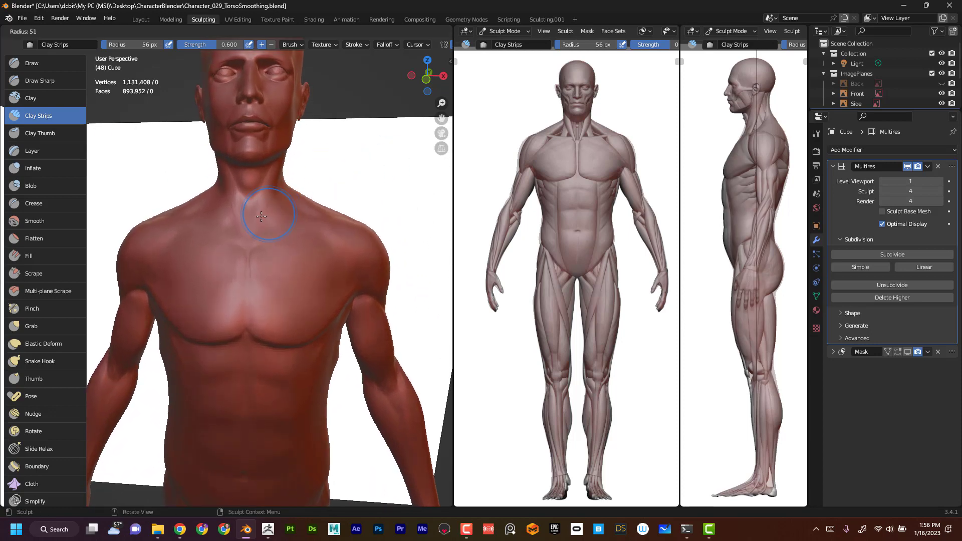
pyautogui.click(239, 224)
pyautogui.click(232, 222)
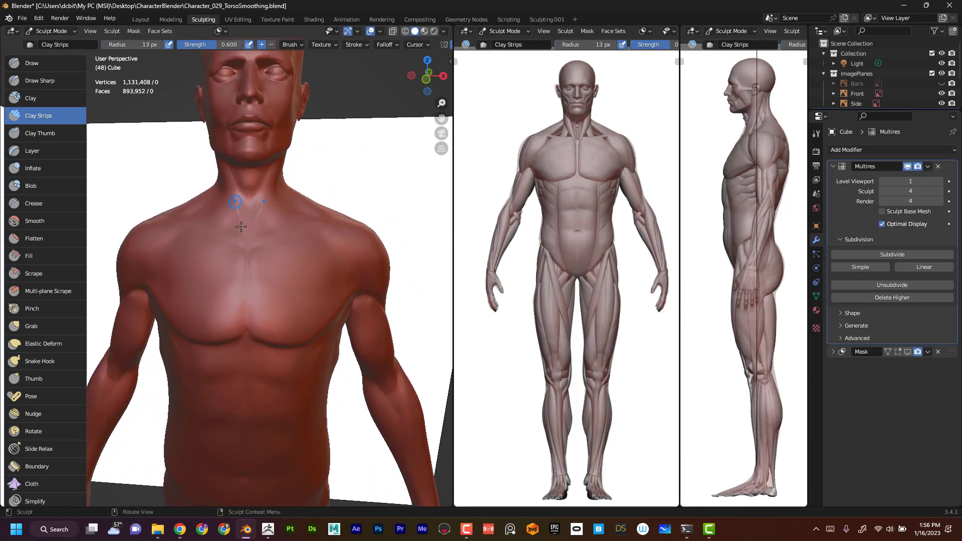
pyautogui.moveTo(243, 230); pyautogui.dragTo(227, 184)
# Set the Clay Strips radius to 18 px and refine the neck base where the tendon meets the inner collarbone
pyautogui.moveTo(341, 151); pyautogui.dragTo(236, 222, button='middle')
pyautogui.press('f')
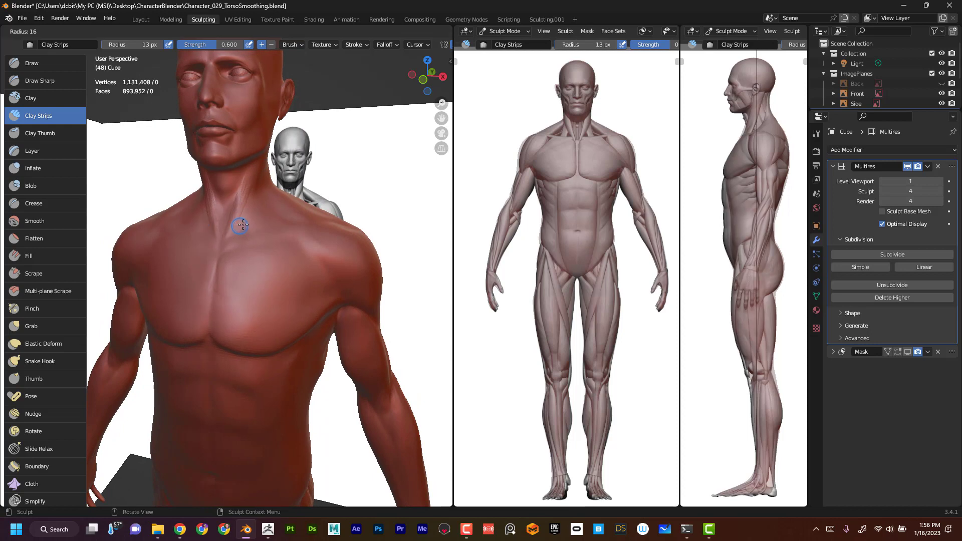
pyautogui.click(242, 224)
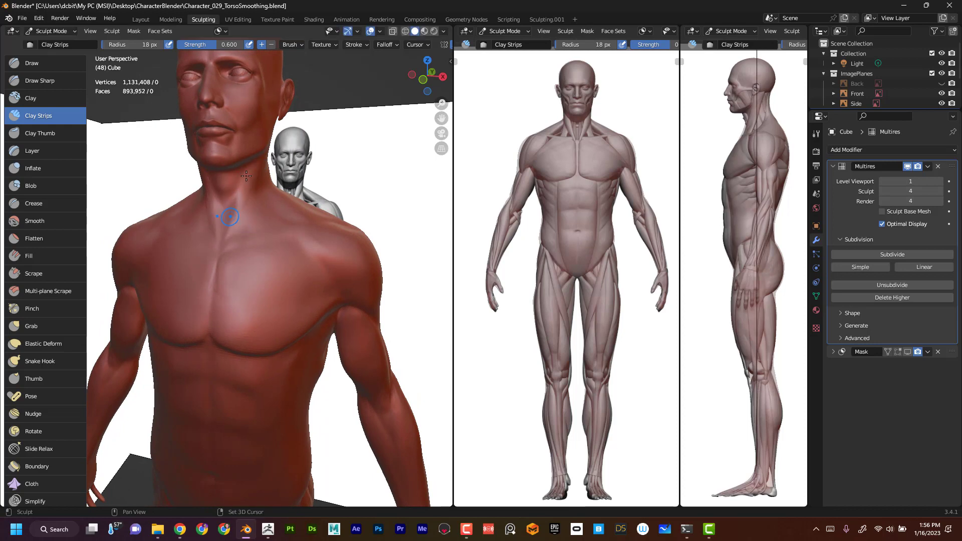
# Build up the outer collarbone toward the top of the shoulder with Clay Strips at a 23 px radius
pyautogui.moveTo(329, 133); pyautogui.dragTo(376, 139, button='middle')
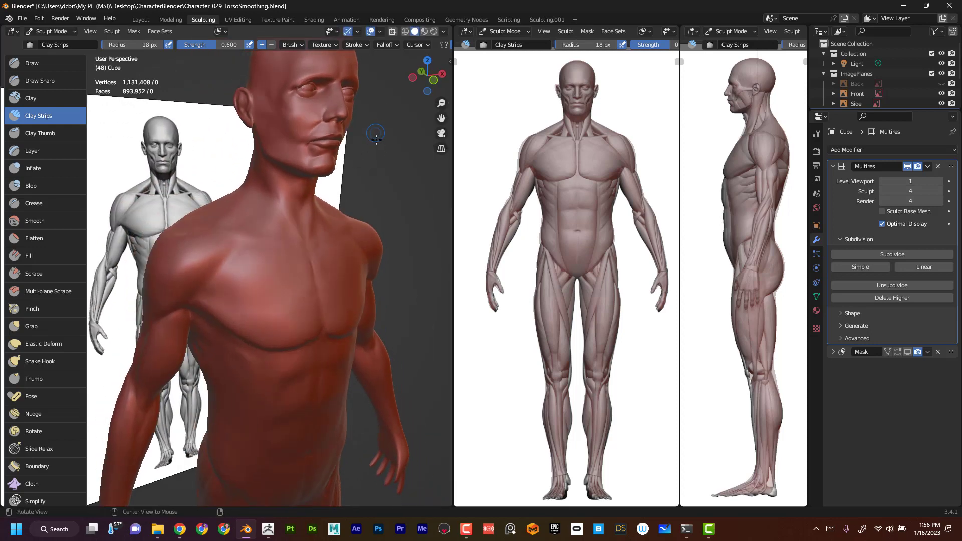
pyautogui.press('f')
pyautogui.click(253, 220)
pyautogui.keyDown('alt'); pyautogui.moveTo(213, 159); pyautogui.dragTo(259, 202); pyautogui.keyUp('alt')
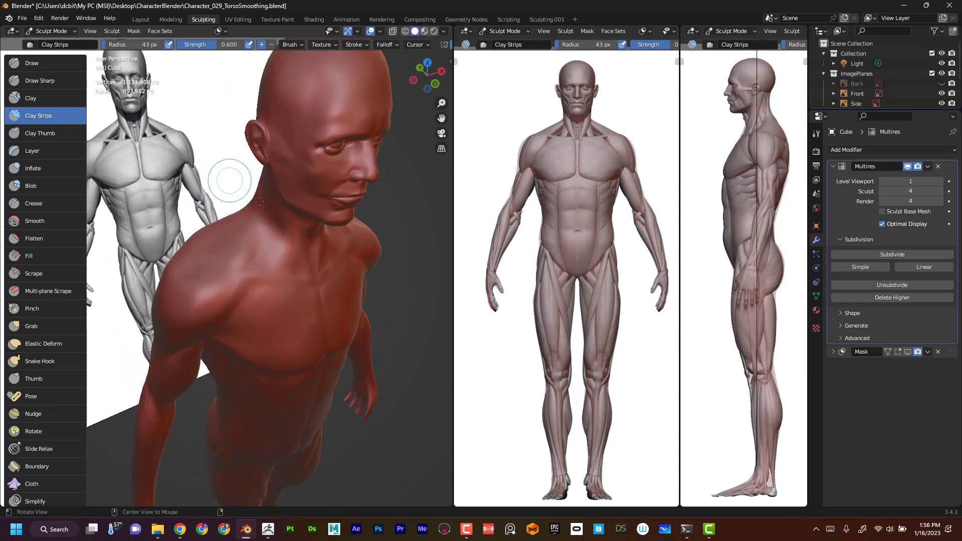
pyautogui.press('f')
pyautogui.click(202, 270)
pyautogui.moveTo(193, 270); pyautogui.dragTo(250, 275)
pyautogui.moveTo(206, 273); pyautogui.dragTo(252, 275)
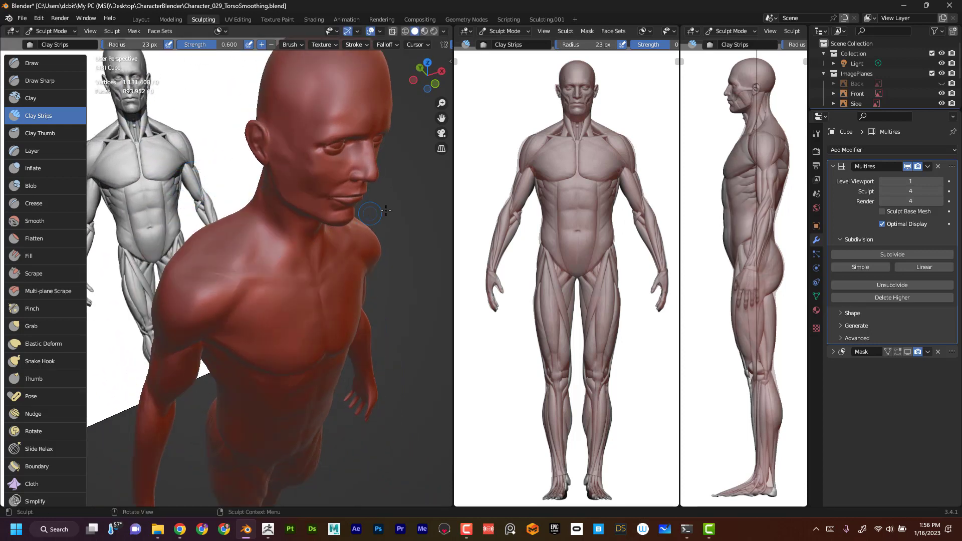
# Shape the lower rib cage along the side of the torso with Clay Strips
pyautogui.keyDown('alt'); pyautogui.moveTo(402, 202); pyautogui.dragTo(369, 171); pyautogui.keyUp('alt')
pyautogui.keyDown('ctrl'); pyautogui.keyDown('alt'); pyautogui.moveTo(369, 171); pyautogui.dragTo(351, 231); pyautogui.keyUp('alt'); pyautogui.keyUp('ctrl')
pyautogui.moveTo(247, 225)
pyautogui.mouseDown()
pyautogui.moveTo(254, 217)
pyautogui.moveTo(233, 235)
pyautogui.mouseUp()
pyautogui.keyDown('alt'); pyautogui.moveTo(163, 331); pyautogui.dragTo(202, 321); pyautogui.keyUp('alt')
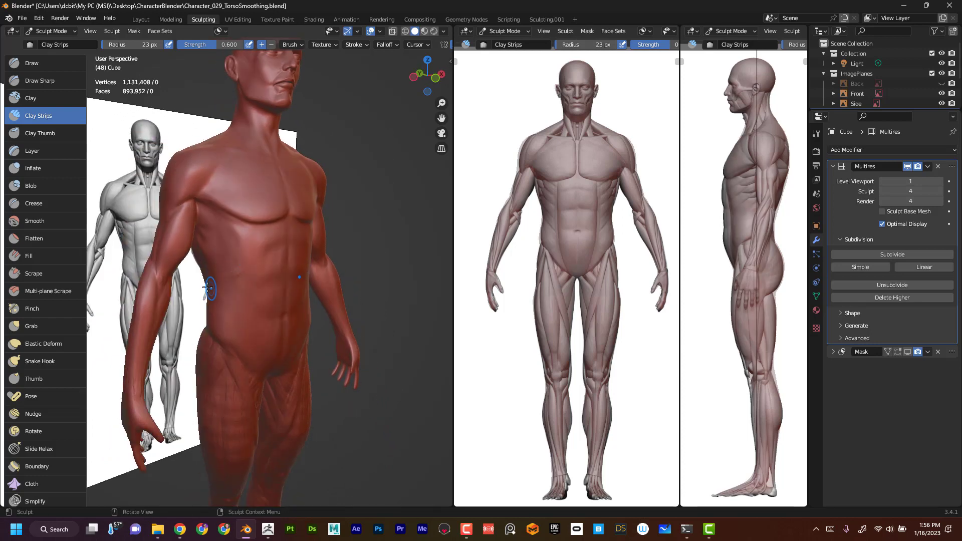
pyautogui.keyDown('alt'); pyautogui.moveTo(194, 324); pyautogui.dragTo(249, 254); pyautogui.keyUp('alt')
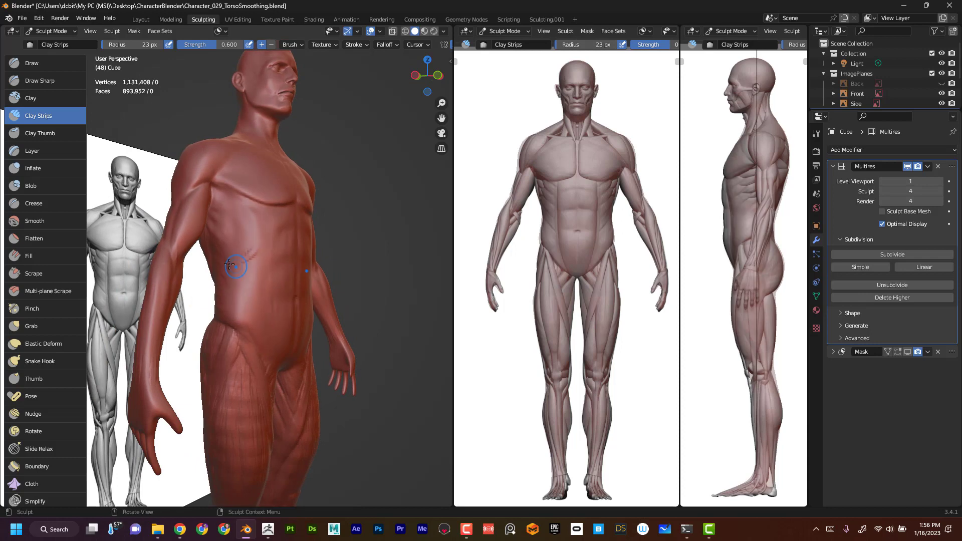
# Build up the upper abdominal segments below the chest on both sides of the midline with Clay Strips
pyautogui.moveTo(362, 243); pyautogui.dragTo(250, 252, button='middle')
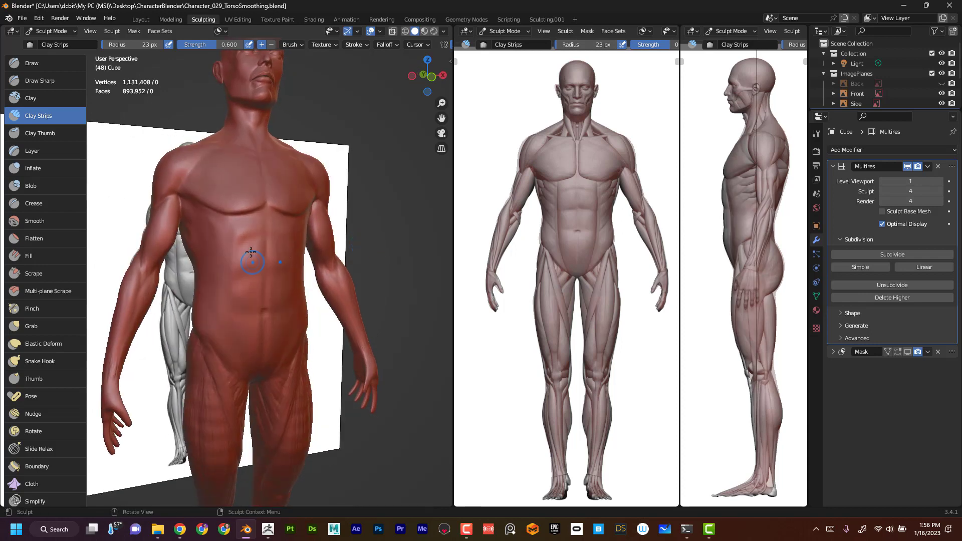
pyautogui.moveTo(246, 233); pyautogui.dragTo(240, 257)
pyautogui.moveTo(251, 257)
pyautogui.mouseDown()
pyautogui.moveTo(242, 258)
pyautogui.moveTo(260, 246)
pyautogui.mouseUp()
pyautogui.moveTo(260, 247); pyautogui.dragTo(234, 245, button='middle')
pyautogui.moveTo(234, 244); pyautogui.dragTo(249, 262)
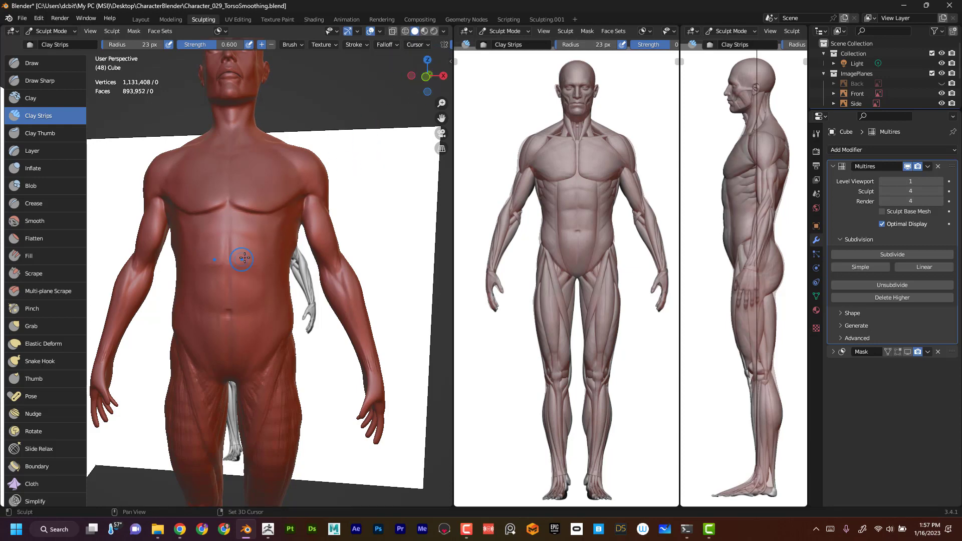
pyautogui.moveTo(255, 256); pyautogui.dragTo(233, 288)
# Define the middle abdominals around the navel and extend the Clay Strips strokes down the lower abdomen
pyautogui.moveTo(142, 354); pyautogui.dragTo(215, 314, button='middle')
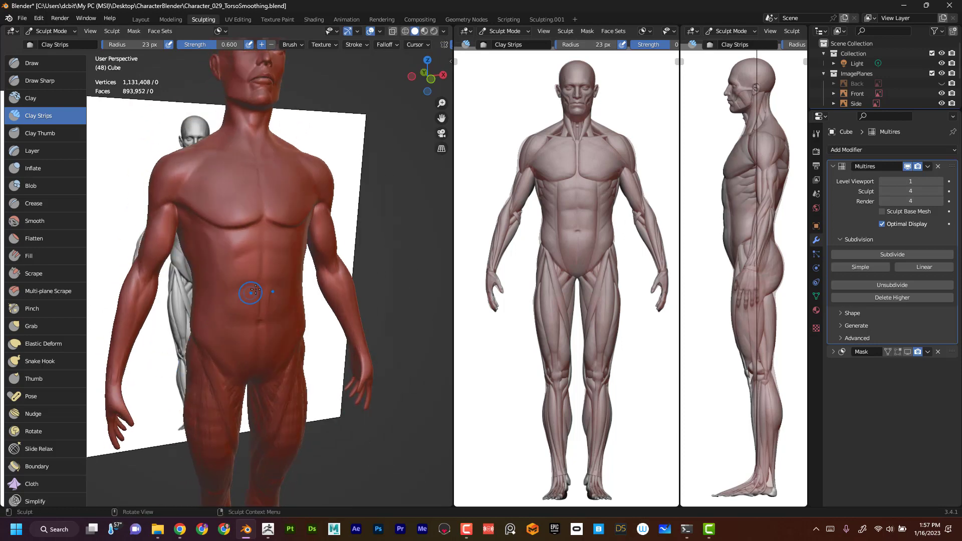
pyautogui.moveTo(255, 290)
pyautogui.mouseDown()
pyautogui.moveTo(242, 291)
pyautogui.moveTo(241, 306)
pyautogui.mouseUp()
pyautogui.moveTo(299, 294)
pyautogui.mouseDown(button='middle')
pyautogui.moveTo(271, 261)
pyautogui.moveTo(259, 278)
pyautogui.mouseUp(button='middle')
pyautogui.moveTo(267, 279); pyautogui.dragTo(261, 255)
pyautogui.moveTo(260, 274)
pyautogui.mouseDown(button='middle')
pyautogui.moveTo(273, 263)
pyautogui.moveTo(254, 264)
pyautogui.mouseUp(button='middle')
pyautogui.moveTo(243, 303); pyautogui.dragTo(240, 356)
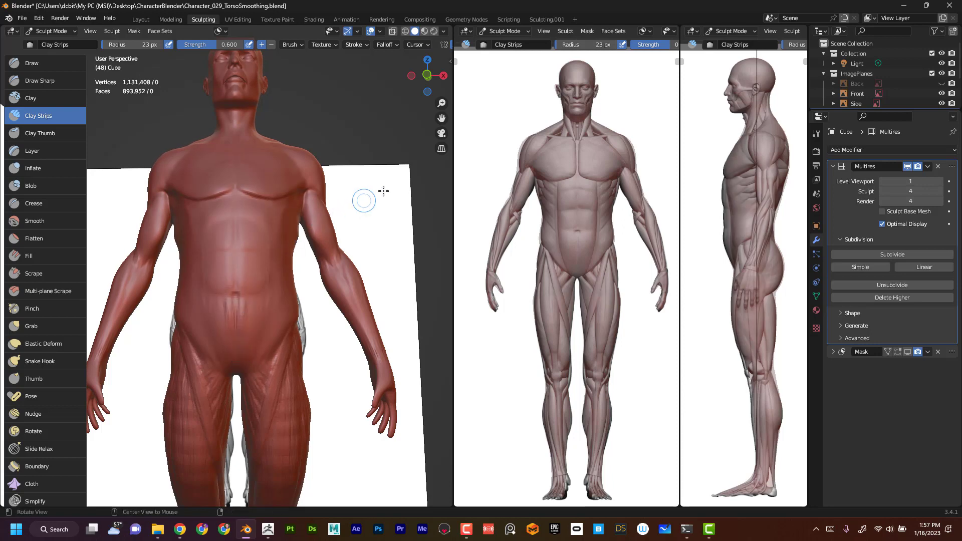
# Refine and blend the lower abdomen between the navel and the pelvis with Clay Strips
pyautogui.moveTo(365, 200)
pyautogui.mouseDown(button='middle')
pyautogui.moveTo(343, 286)
pyautogui.moveTo(336, 277)
pyautogui.mouseUp(button='middle')
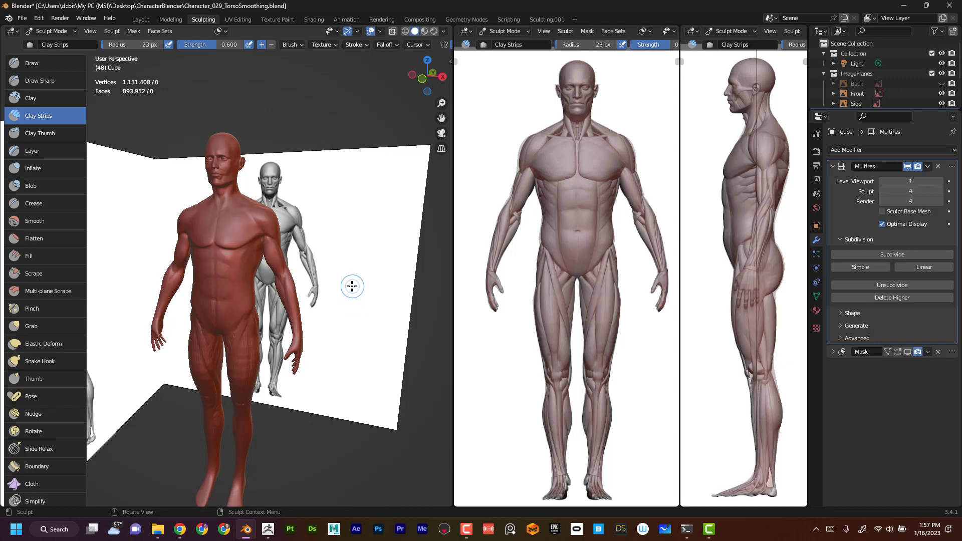
pyautogui.moveTo(339, 288); pyautogui.dragTo(350, 299, button='middle')
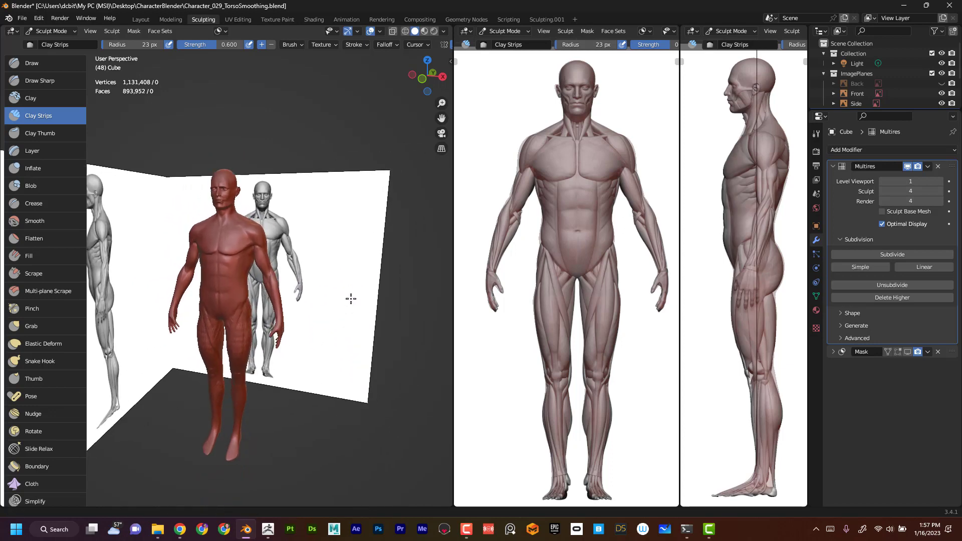
pyautogui.scroll(5, 353, 281)
pyautogui.moveTo(354, 262)
pyautogui.mouseDown(button='middle')
pyautogui.moveTo(378, 247)
pyautogui.moveTo(244, 275)
pyautogui.mouseUp(button='middle')
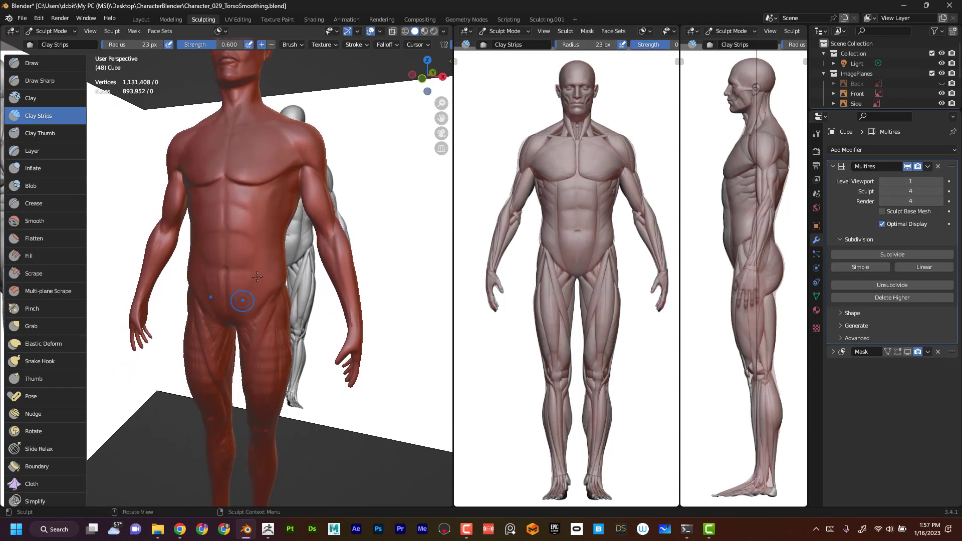
pyautogui.moveTo(257, 277); pyautogui.dragTo(381, 150, button='middle')
pyautogui.scroll(-5, 381, 150)
pyautogui.scroll(5, 246, 256)
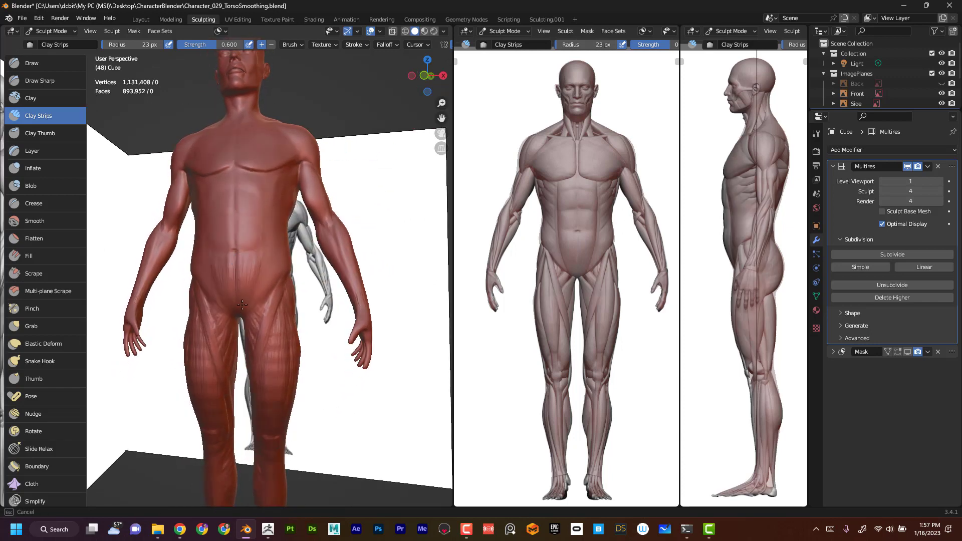
pyautogui.moveTo(242, 304); pyautogui.dragTo(239, 302, button='middle')
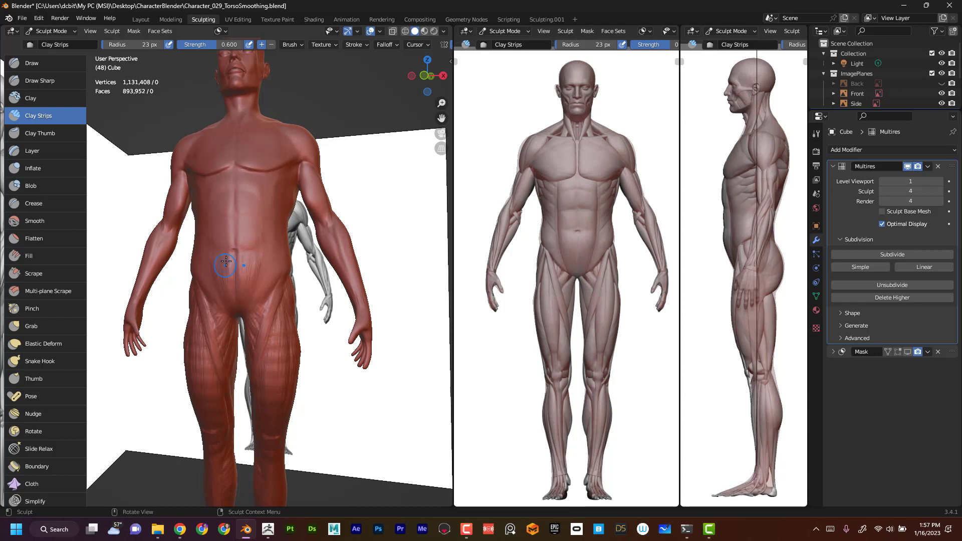
# Enlarge the Clay Strips radius to 43 px and fill out the side of the torso over the ribs
pyautogui.moveTo(341, 171)
pyautogui.mouseDown(button='middle')
pyautogui.moveTo(245, 280)
pyautogui.moveTo(239, 259)
pyautogui.moveTo(262, 301)
pyautogui.moveTo(351, 202)
pyautogui.moveTo(276, 242)
pyautogui.moveTo(271, 277)
pyautogui.moveTo(259, 279)
pyautogui.moveTo(268, 275)
pyautogui.moveTo(246, 272)
pyautogui.moveTo(238, 258)
pyautogui.moveTo(332, 191)
pyautogui.moveTo(243, 217)
pyautogui.mouseUp(button='middle')
pyautogui.press('f')
pyautogui.click(281, 273)
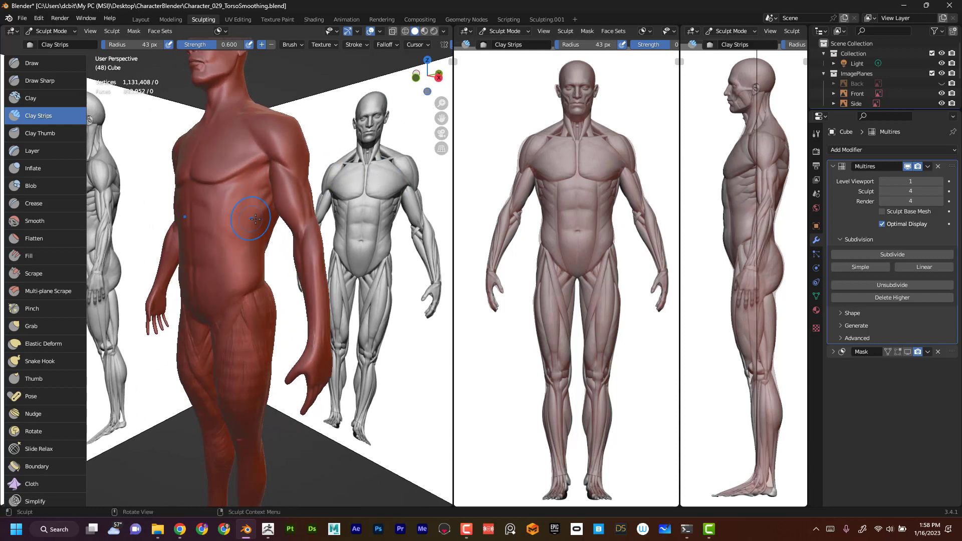
# Reduce the Clay Strips radius to 24 px and sculpt the rib muscles below the outer pectoral
pyautogui.press('f')
pyautogui.click(250, 217)
pyautogui.moveTo(326, 179); pyautogui.dragTo(255, 229, button='middle')
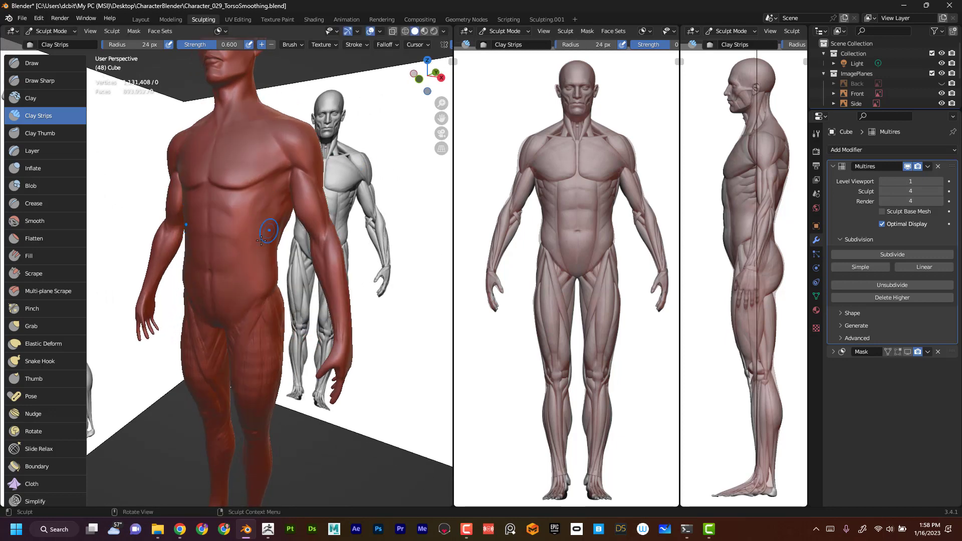
pyautogui.moveTo(261, 240)
pyautogui.mouseDown()
pyautogui.moveTo(268, 196)
pyautogui.moveTo(255, 210)
pyautogui.mouseUp()
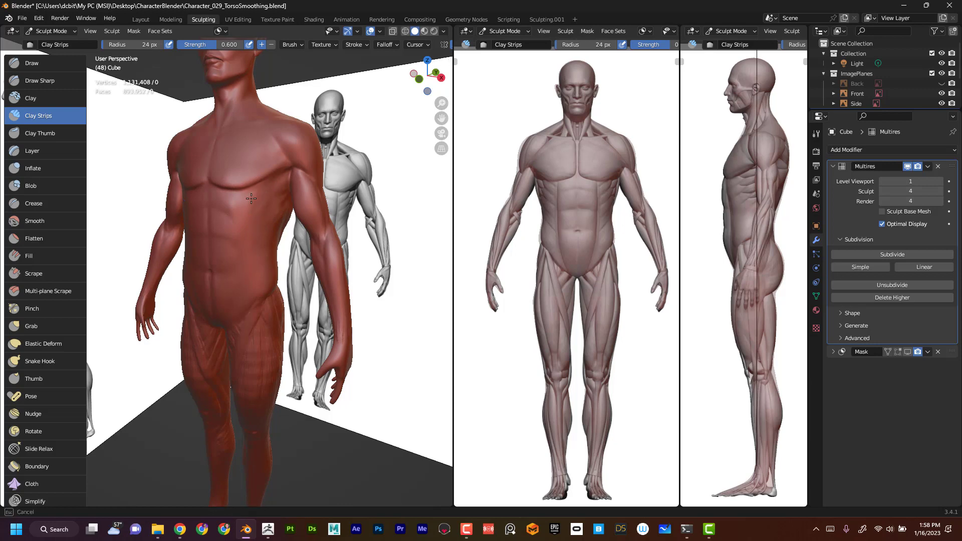
# Set the Clay Strips radius to 35 px and smooth the muscle striations on the front of the upper thighs
pyautogui.moveTo(354, 129)
pyautogui.mouseDown(button='middle')
pyautogui.moveTo(393, 152)
pyautogui.moveTo(365, 216)
pyautogui.mouseUp(button='middle')
pyautogui.scroll(-3, 364, 260)
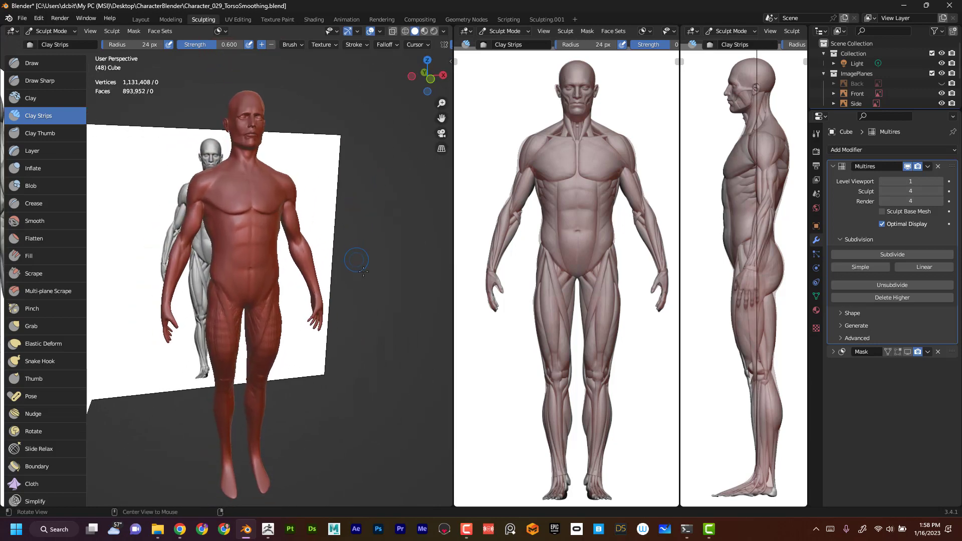
pyautogui.scroll(3, 363, 271)
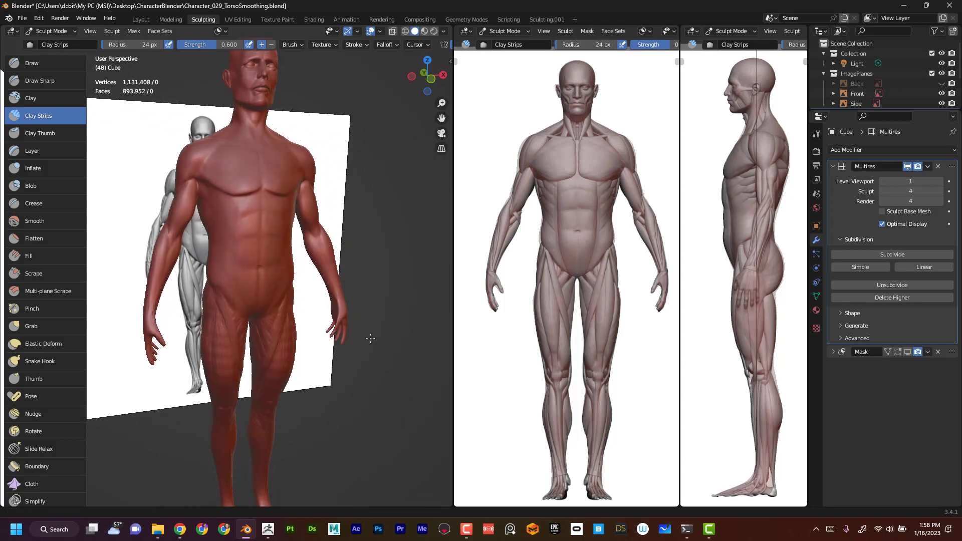
pyautogui.keyDown('shift'); pyautogui.moveTo(370, 339); pyautogui.dragTo(367, 277, button='middle'); pyautogui.keyUp('shift')
pyautogui.press('f')
pyautogui.click(243, 282)
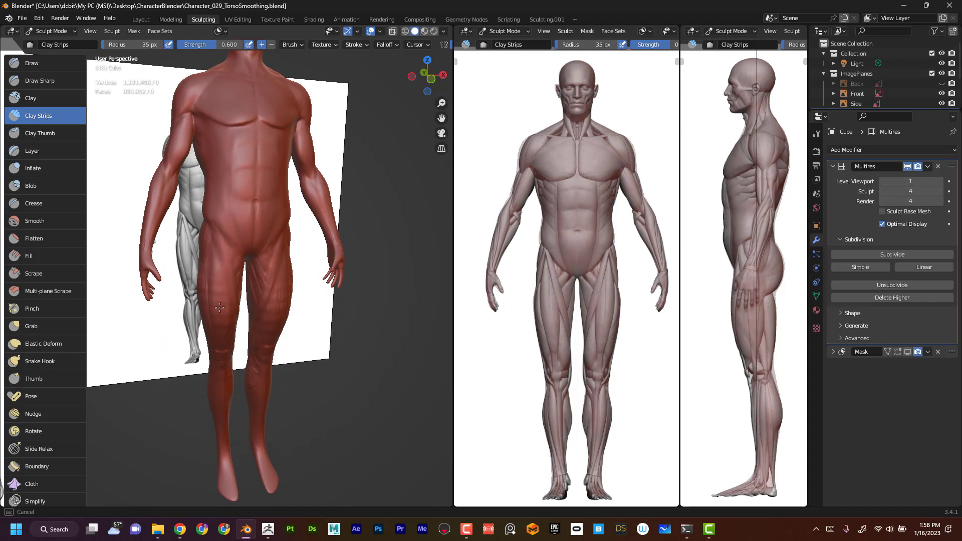
pyautogui.moveTo(333, 279); pyautogui.dragTo(301, 276, button='middle')
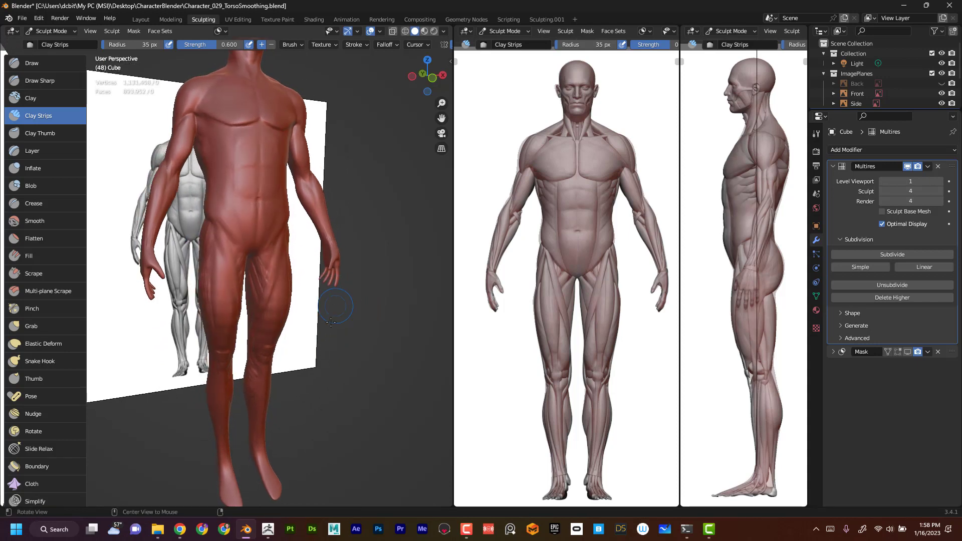
pyautogui.scroll(2, 270, 276)
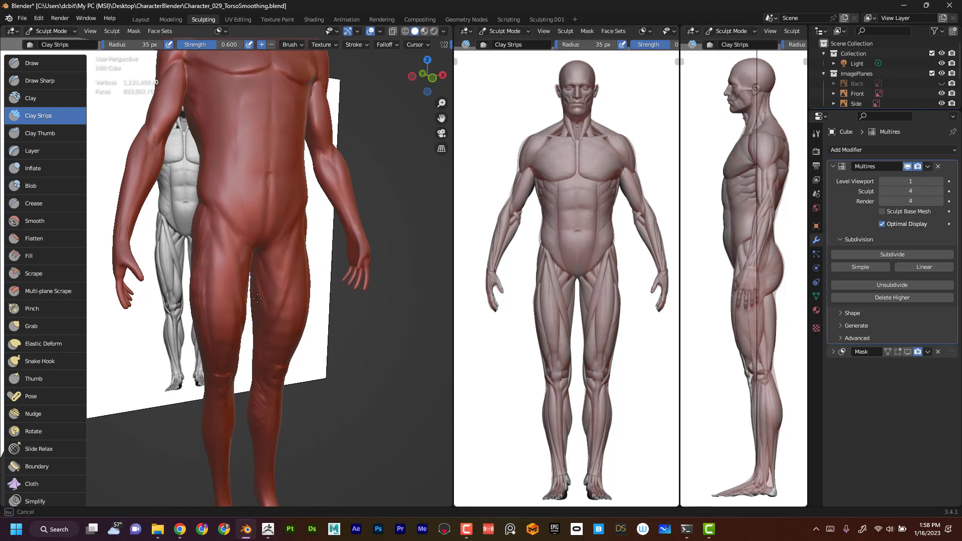
# Smooth and blend the inner and lower thighs down to the knees
pyautogui.moveTo(344, 334); pyautogui.dragTo(302, 308, button='middle')
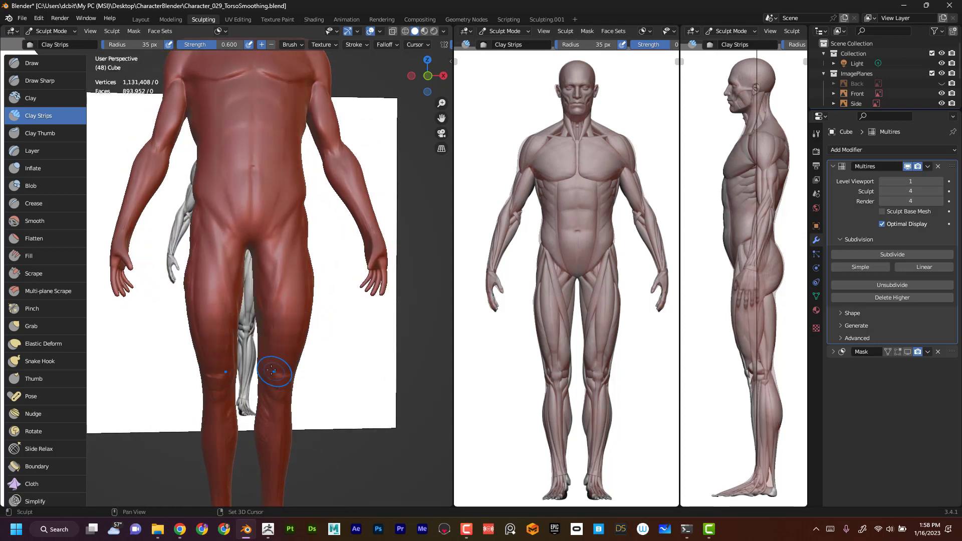
pyautogui.moveTo(330, 315)
pyautogui.mouseDown(button='middle')
pyautogui.moveTo(316, 354)
pyautogui.moveTo(291, 320)
pyautogui.mouseUp(button='middle')
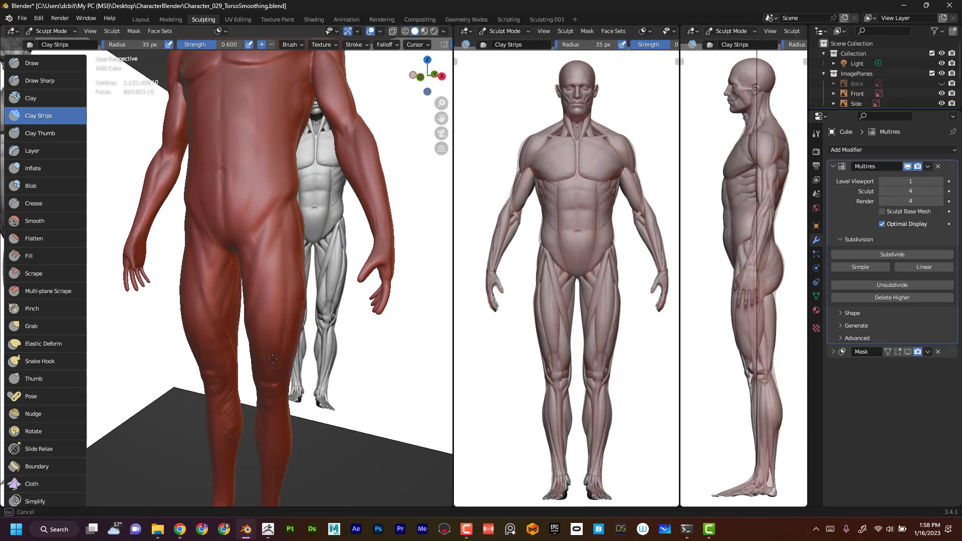
pyautogui.moveTo(269, 345)
pyautogui.mouseDown(button='middle')
pyautogui.moveTo(356, 320)
pyautogui.moveTo(371, 326)
pyautogui.moveTo(350, 335)
pyautogui.mouseUp(button='middle')
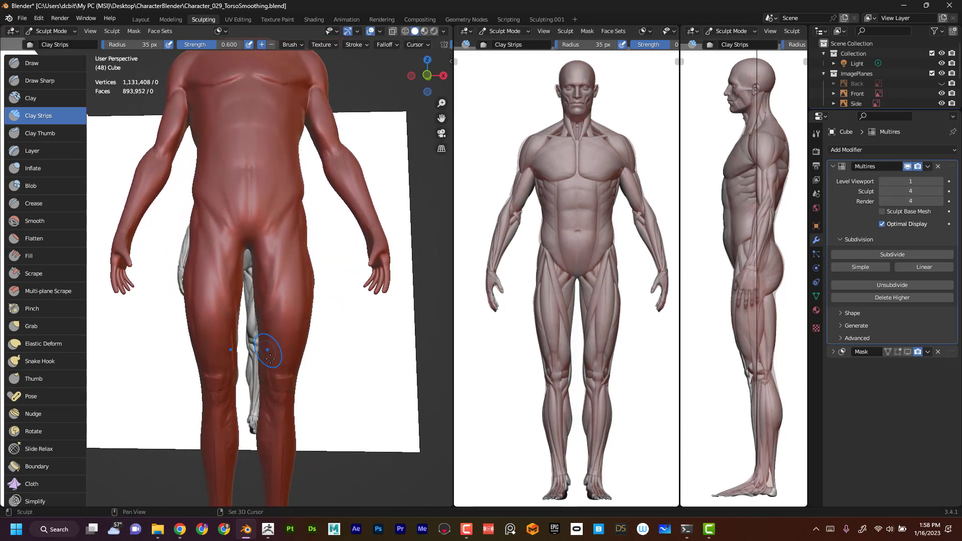
pyautogui.scroll(-4, 317, 293)
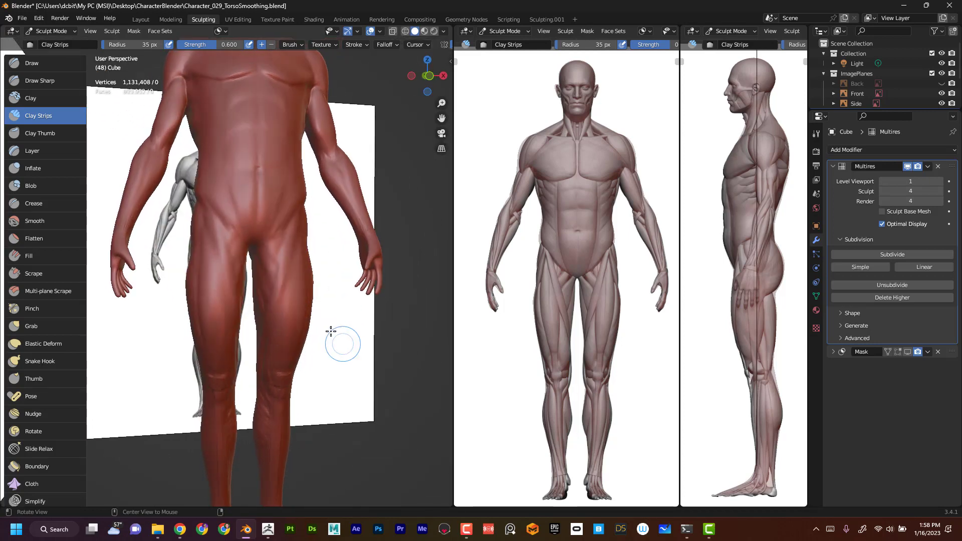
pyautogui.moveTo(339, 341)
pyautogui.mouseDown(button='middle')
pyautogui.moveTo(307, 358)
pyautogui.moveTo(317, 348)
pyautogui.moveTo(330, 363)
pyautogui.moveTo(317, 315)
pyautogui.mouseUp(button='middle')
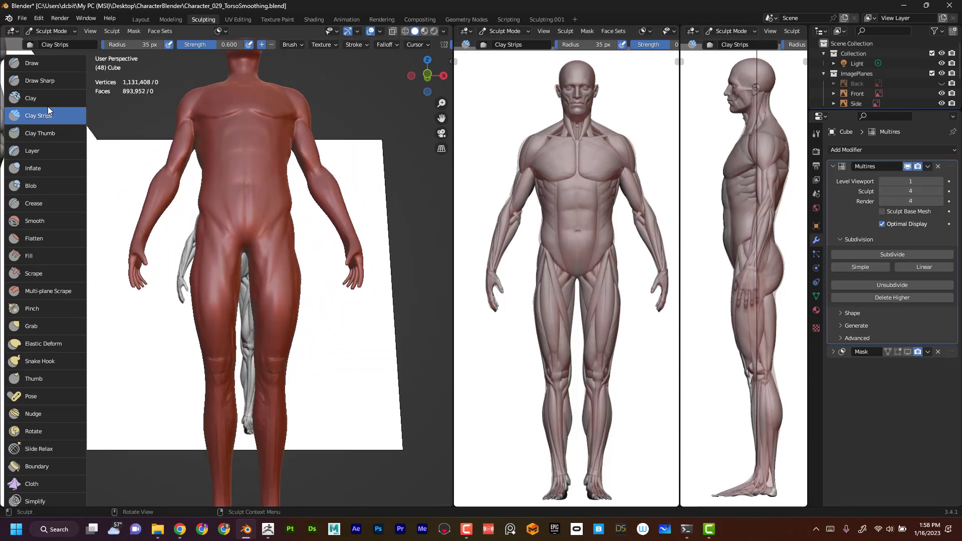
# Carve the groin creases between the lower abdomen and the thighs with Draw Sharp at a 16 px radius
pyautogui.click(54, 85)
pyautogui.press('f')
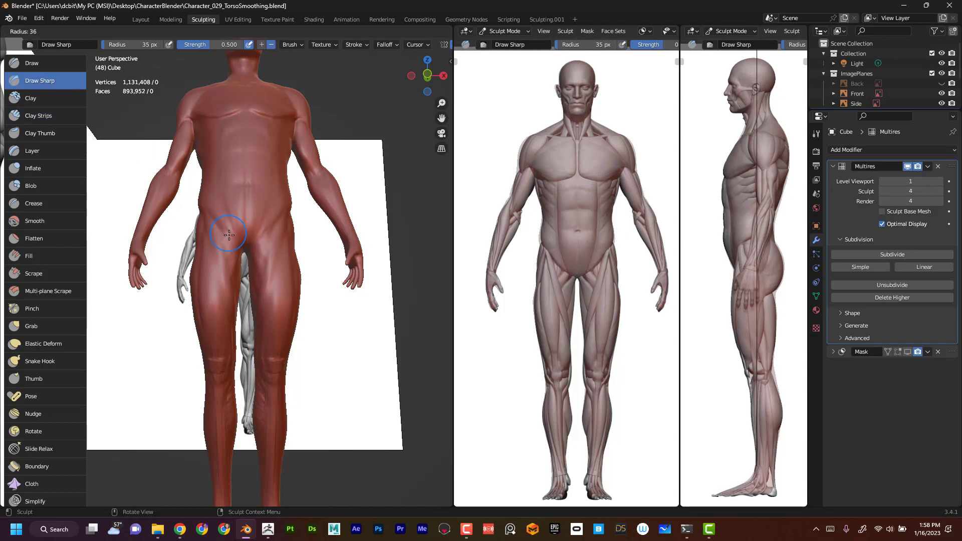
pyautogui.click(219, 233)
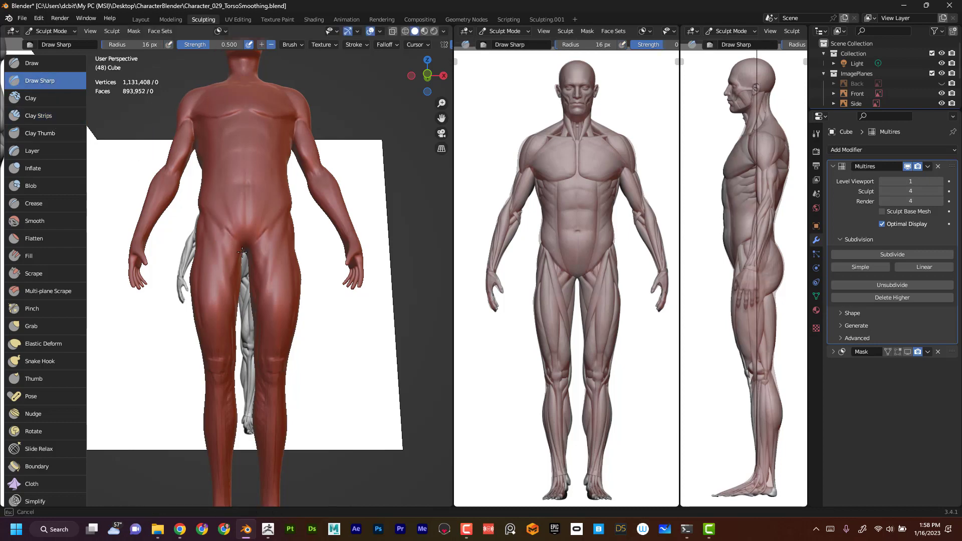
pyautogui.moveTo(320, 286)
pyautogui.mouseDown(button='middle')
pyautogui.moveTo(234, 229)
pyautogui.moveTo(261, 216)
pyautogui.moveTo(226, 217)
pyautogui.mouseUp(button='middle')
pyautogui.moveTo(236, 241); pyautogui.dragTo(209, 219)
pyautogui.moveTo(211, 219); pyautogui.dragTo(243, 248)
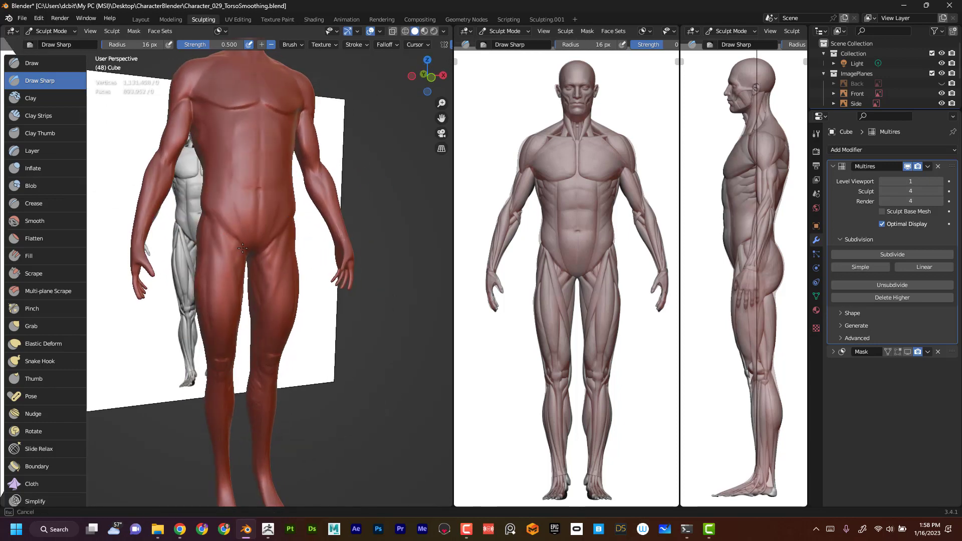
pyautogui.moveTo(215, 211); pyautogui.dragTo(217, 205)
pyautogui.moveTo(217, 205); pyautogui.dragTo(322, 146, button='middle')
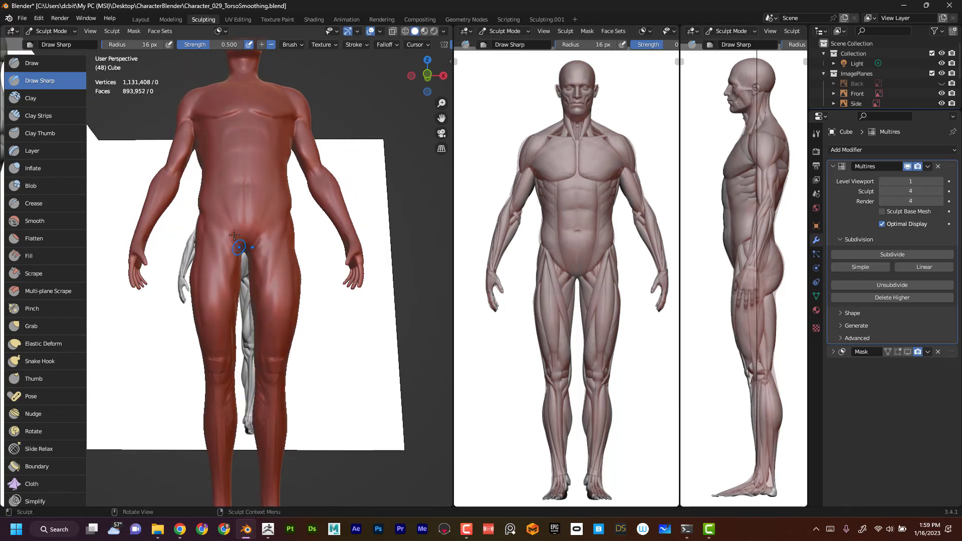
pyautogui.moveTo(360, 157); pyautogui.dragTo(350, 183, button='middle')
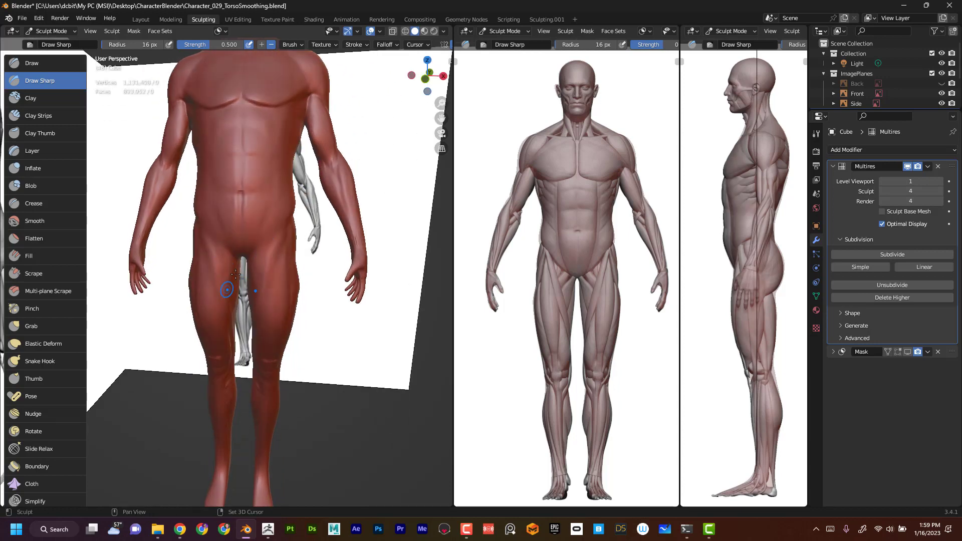
pyautogui.moveTo(318, 320); pyautogui.dragTo(262, 293, button='middle')
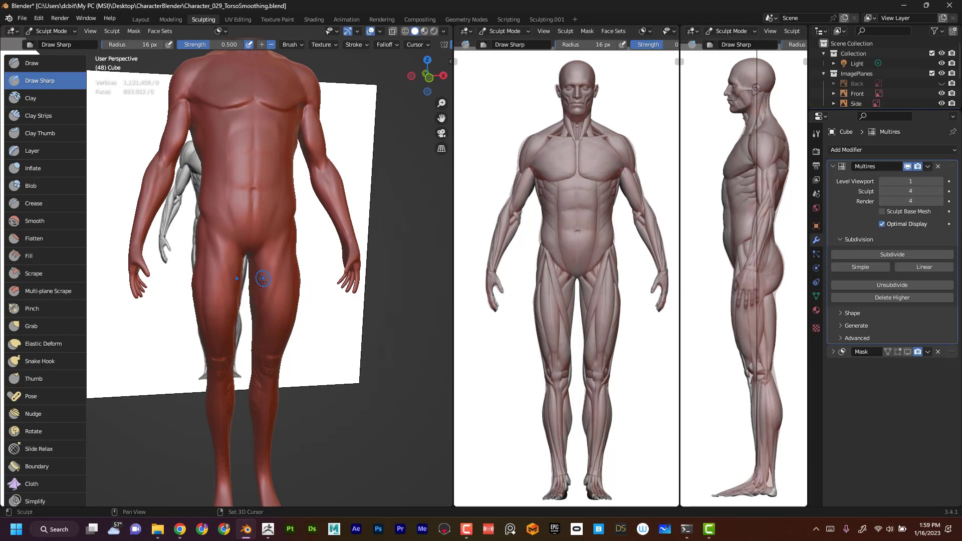
# Soften the groin creases and upper thighs with the Flatten brush at a 27 px radius
pyautogui.click(64, 235)
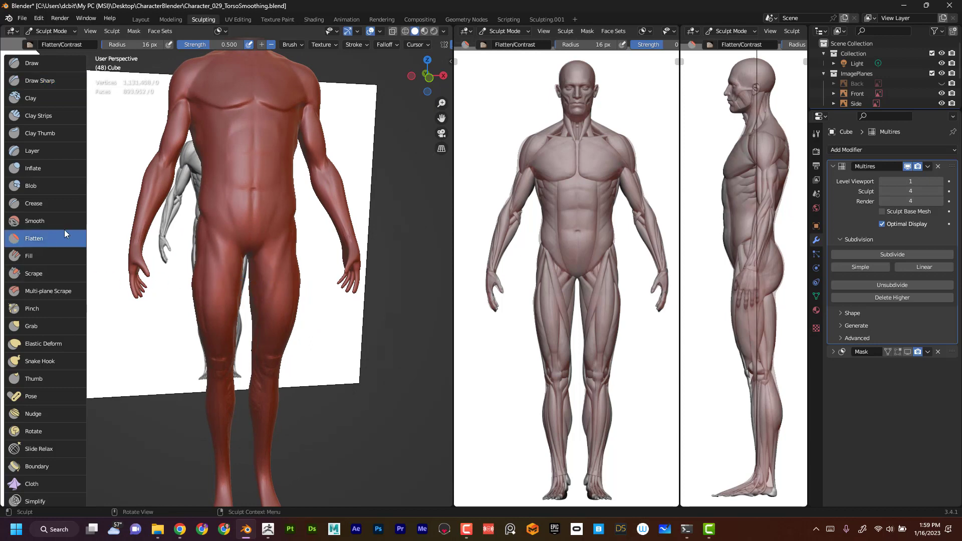
pyautogui.press('f')
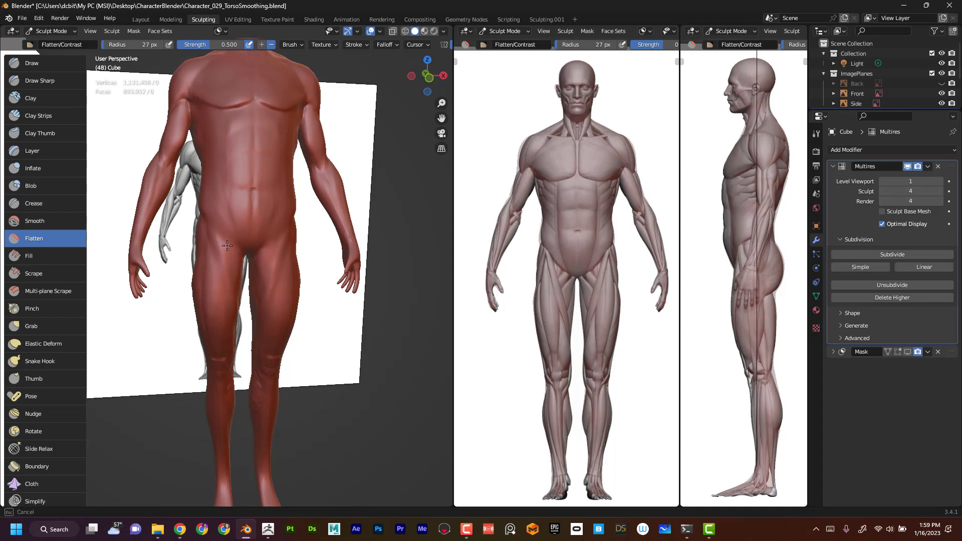
pyautogui.moveTo(315, 269); pyautogui.dragTo(281, 271, button='middle')
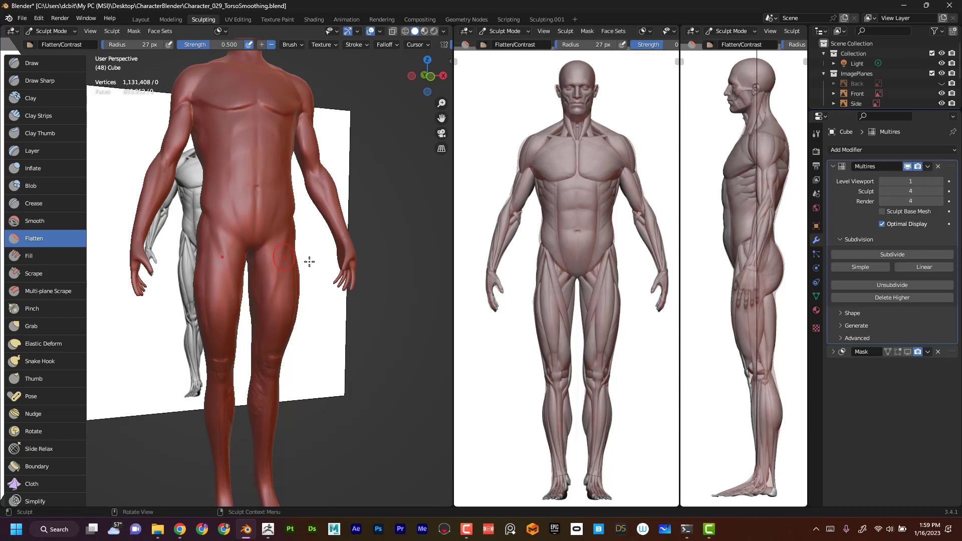
pyautogui.moveTo(307, 262); pyautogui.dragTo(281, 258, button='middle')
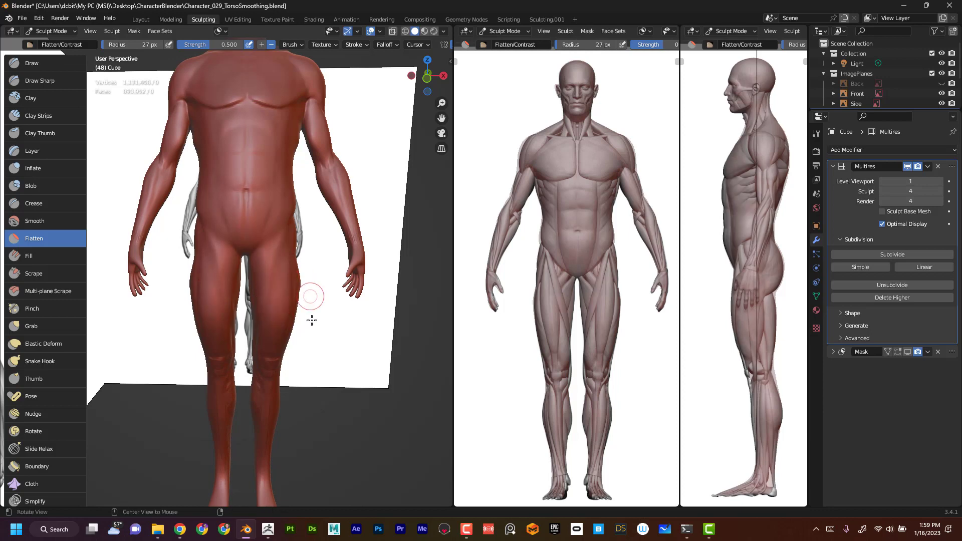
pyautogui.moveTo(309, 300); pyautogui.dragTo(295, 300, button='middle')
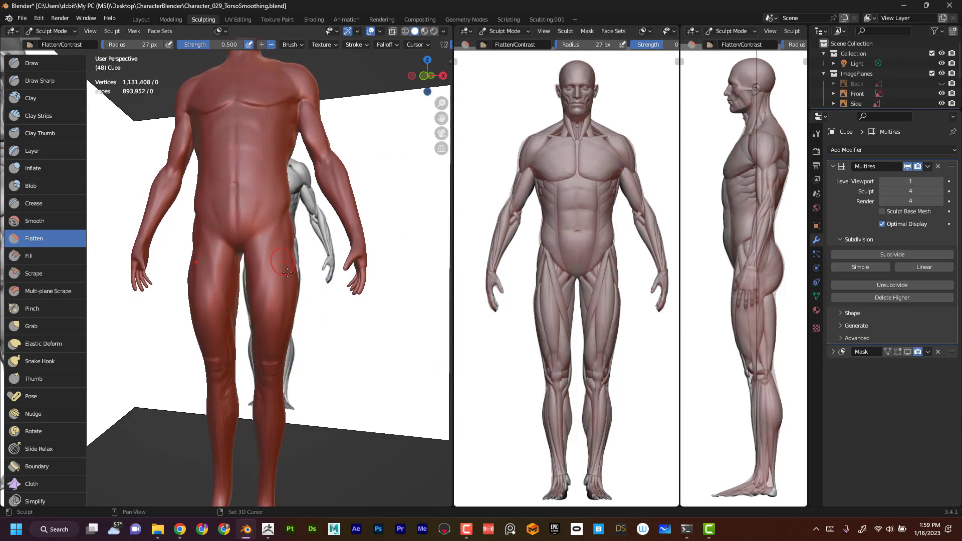
pyautogui.moveTo(318, 262)
pyautogui.mouseDown(button='middle')
pyautogui.moveTo(350, 315)
pyautogui.moveTo(318, 279)
pyautogui.mouseUp(button='middle')
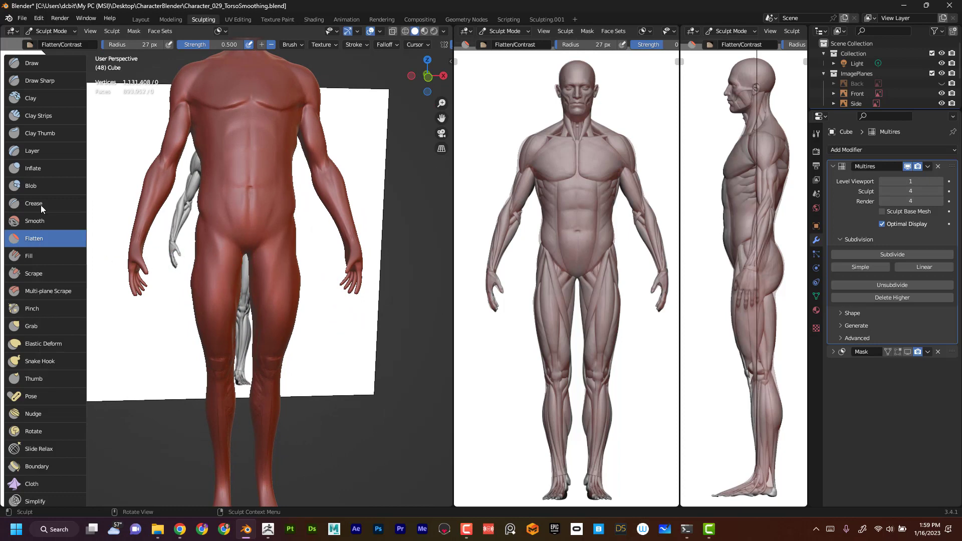
# Reshape the outer thigh contours with the Grab brush, working in front view with an 89 px radius to match the reference
pyautogui.click(50, 326)
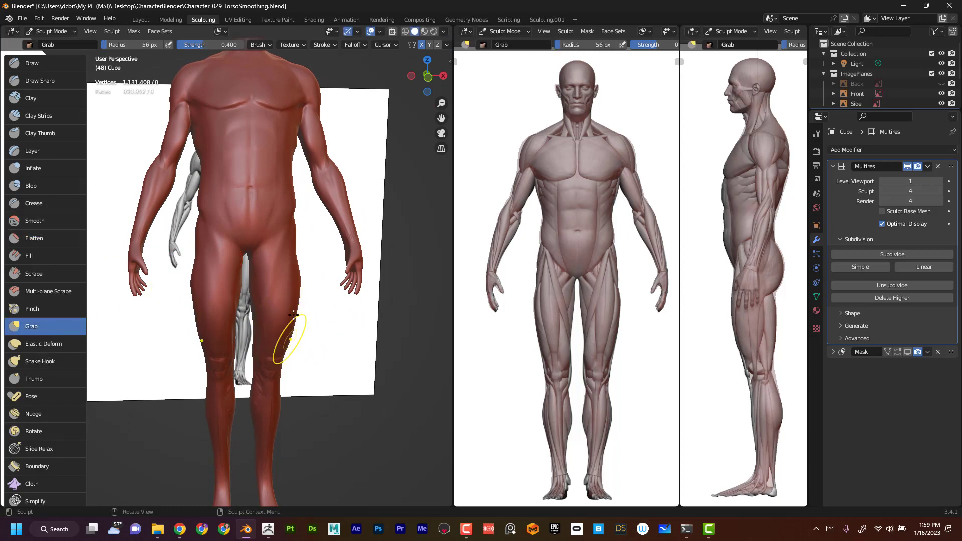
pyautogui.moveTo(289, 335)
pyautogui.mouseDown()
pyautogui.moveTo(296, 249)
pyautogui.moveTo(296, 257)
pyautogui.mouseUp()
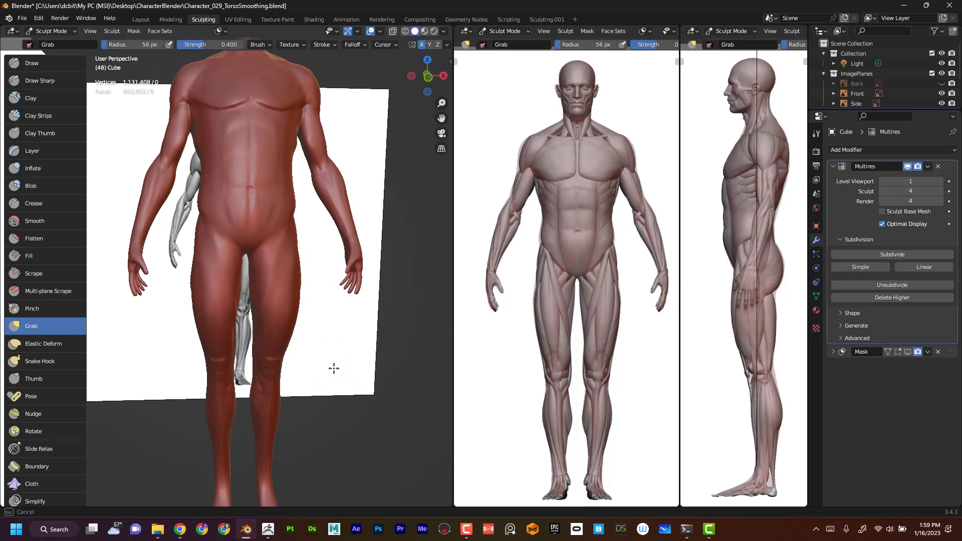
pyautogui.click(427, 77)
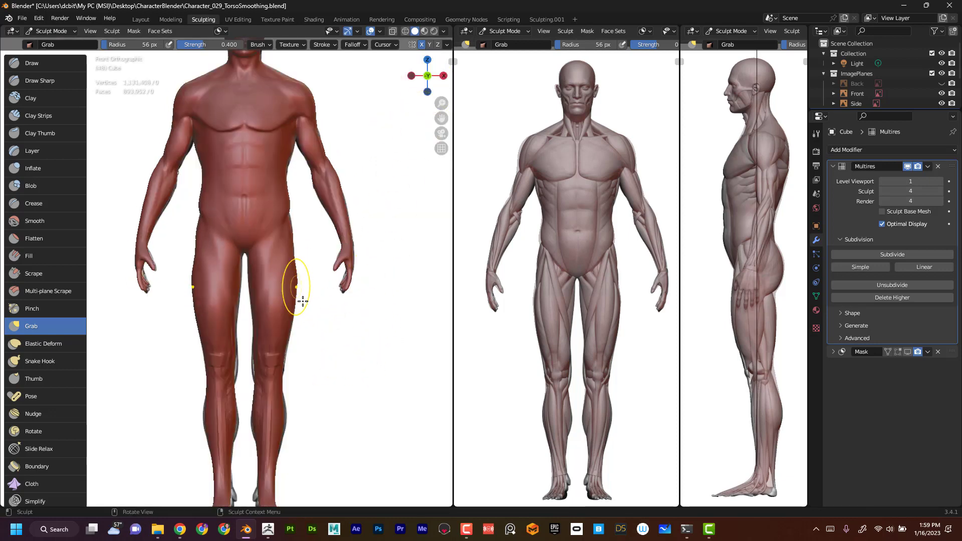
pyautogui.press('f')
pyautogui.click(259, 298)
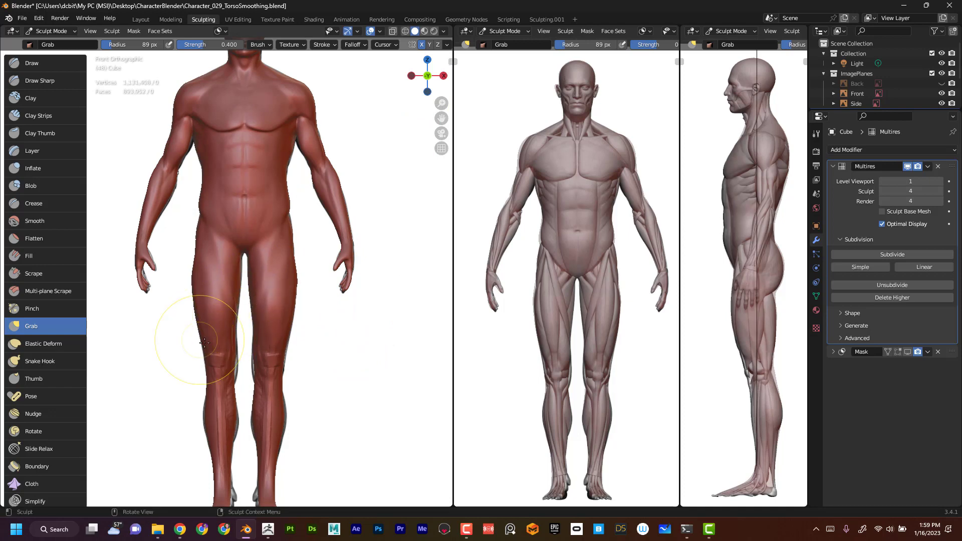
pyautogui.moveTo(205, 342); pyautogui.dragTo(203, 345)
pyautogui.moveTo(201, 301)
pyautogui.mouseDown()
pyautogui.moveTo(209, 284)
pyautogui.moveTo(210, 295)
pyautogui.mouseUp()
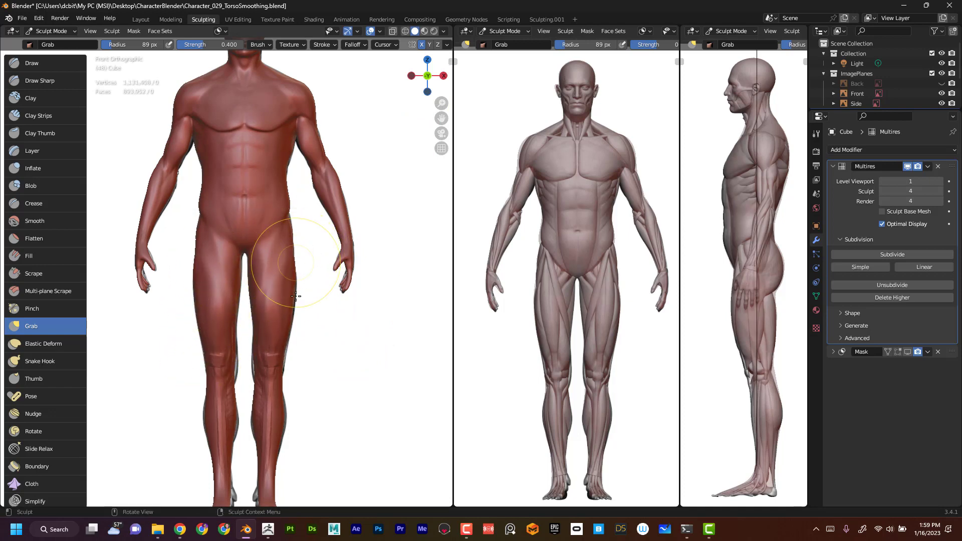
pyautogui.moveTo(294, 307); pyautogui.dragTo(288, 331)
# Reduce the Grab radius to 40 px and adjust the inner contours of the knees and thighs up to the crotch
pyautogui.press('f')
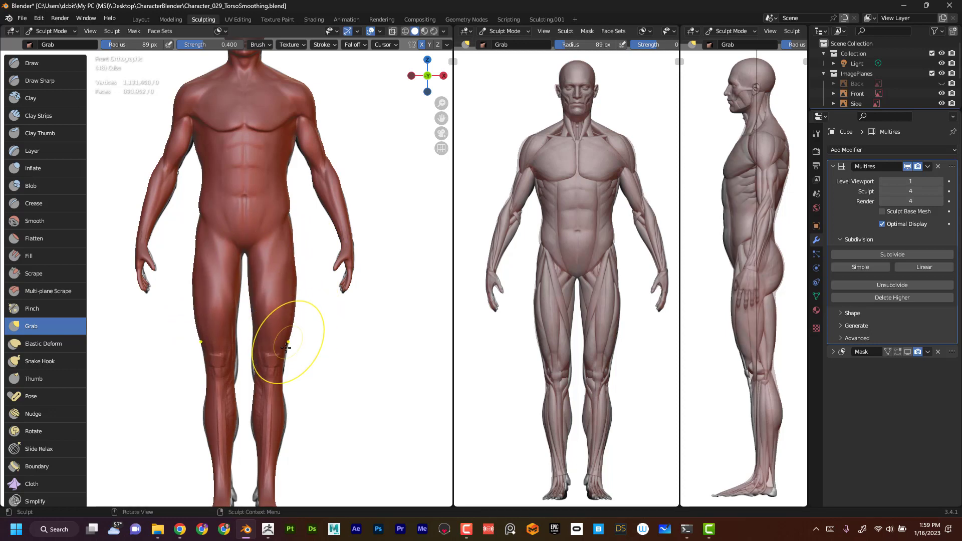
pyautogui.click(253, 368)
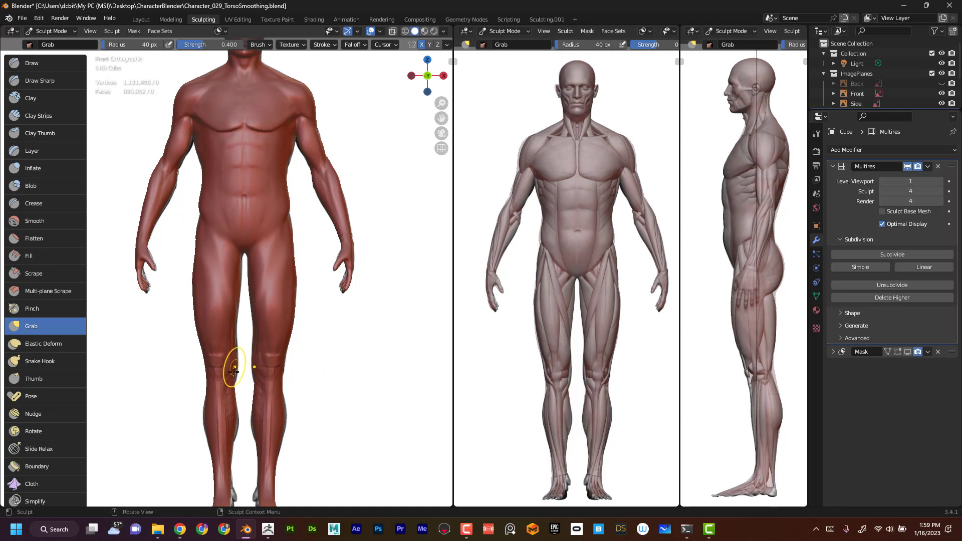
pyautogui.moveTo(236, 361); pyautogui.dragTo(240, 344)
pyautogui.moveTo(236, 338); pyautogui.dragTo(239, 340)
pyautogui.moveTo(237, 341); pyautogui.dragTo(242, 336)
pyautogui.moveTo(242, 281); pyautogui.dragTo(241, 263)
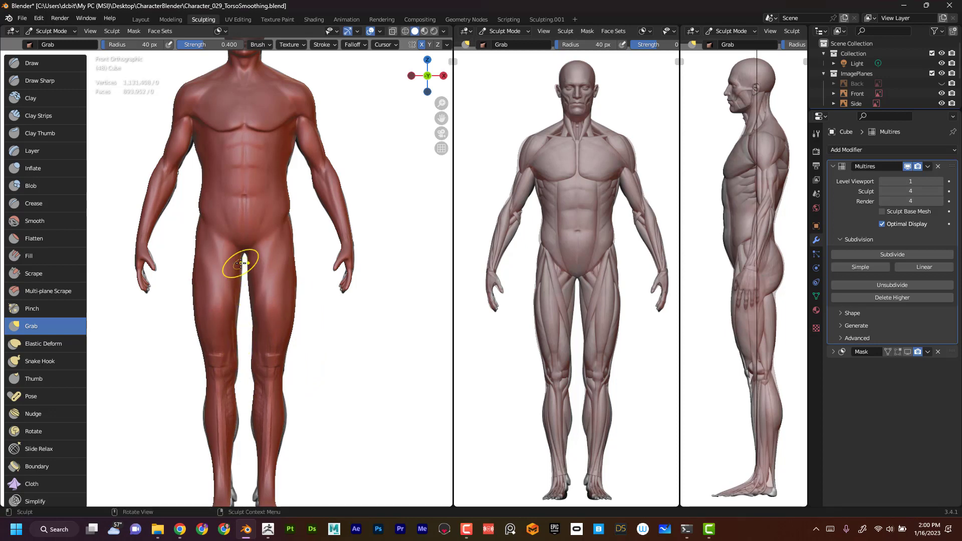
# Set the Grab radius to 67 px and adjust the outer contours of the calves, thighs and hips
pyautogui.press('f')
pyautogui.click(312, 292)
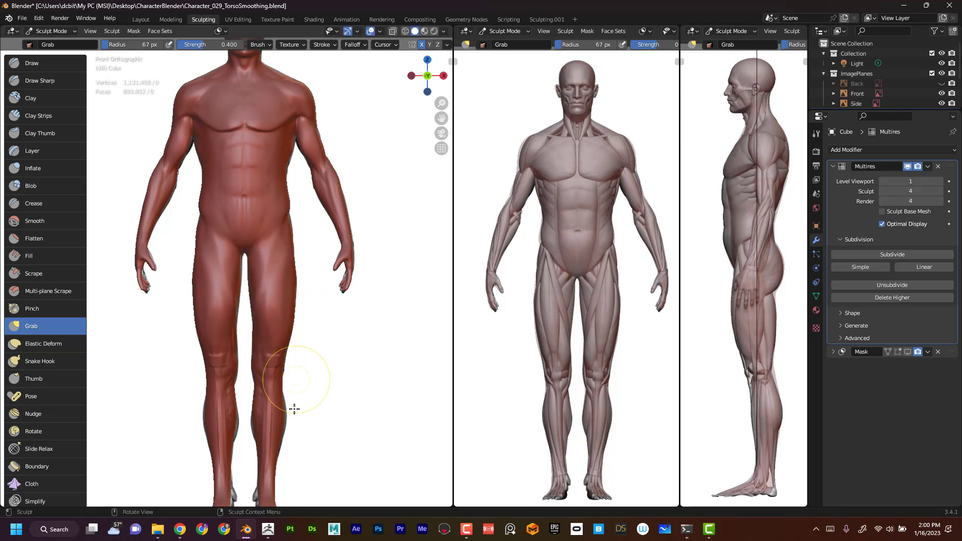
pyautogui.moveTo(291, 409); pyautogui.dragTo(284, 417)
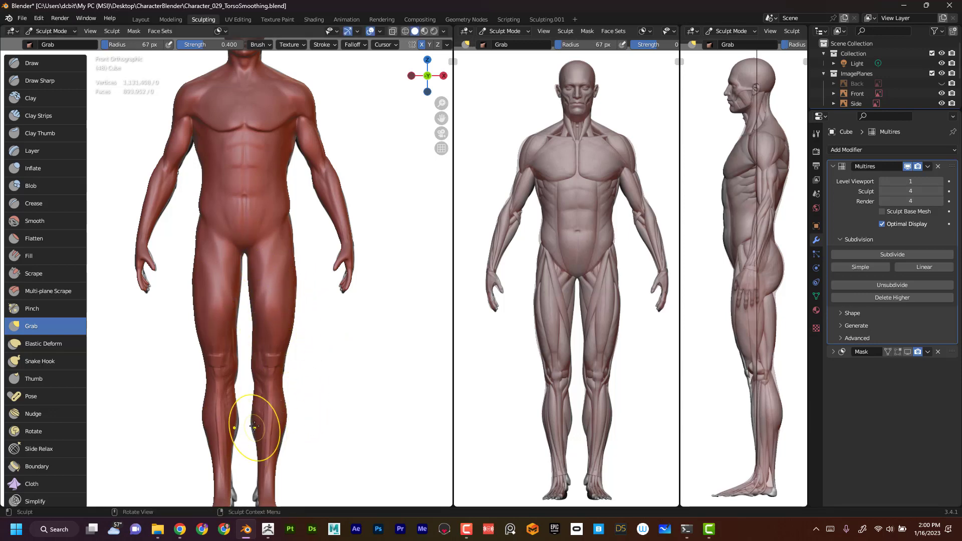
pyautogui.moveTo(292, 317); pyautogui.dragTo(295, 315)
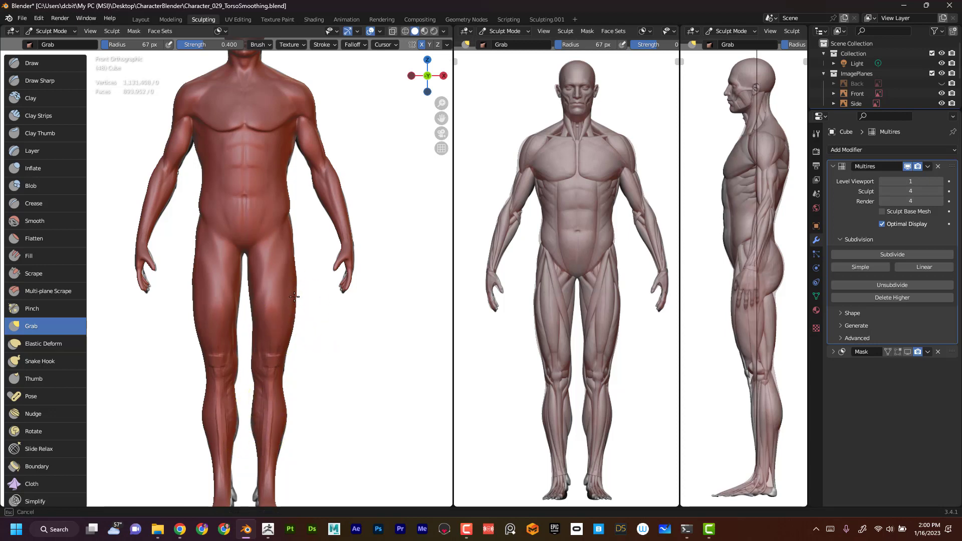
pyautogui.moveTo(296, 280); pyautogui.dragTo(297, 279)
pyautogui.moveTo(293, 241); pyautogui.dragTo(293, 226)
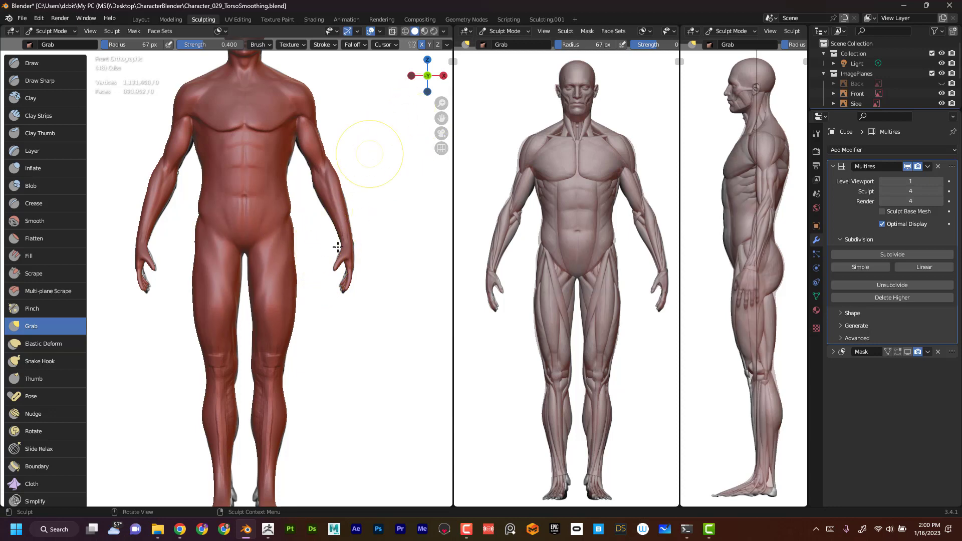
pyautogui.moveTo(337, 247); pyautogui.dragTo(283, 276, button='middle')
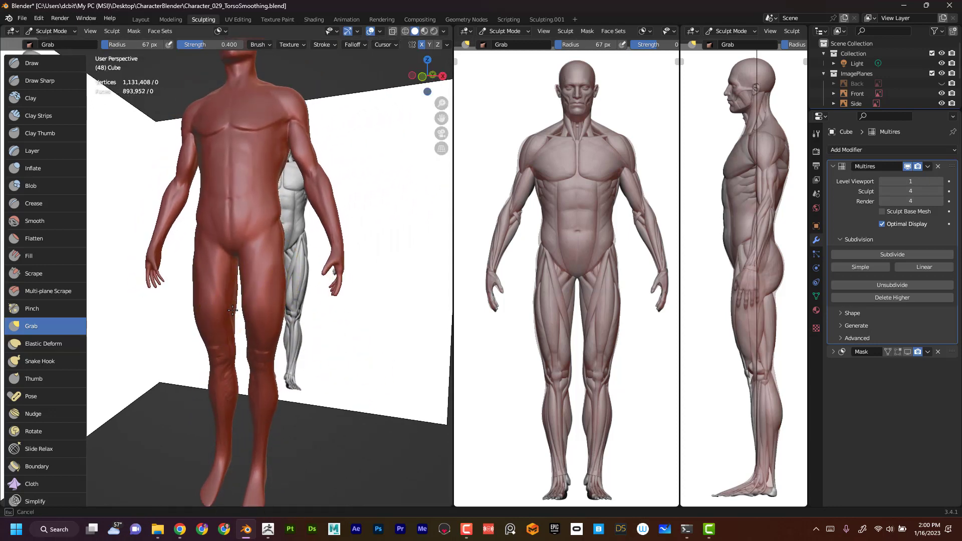
# Reduce the Grab radius to 28 px and refine the form of the groin and the legs from several angles
pyautogui.moveTo(161, 396); pyautogui.dragTo(189, 386, button='middle')
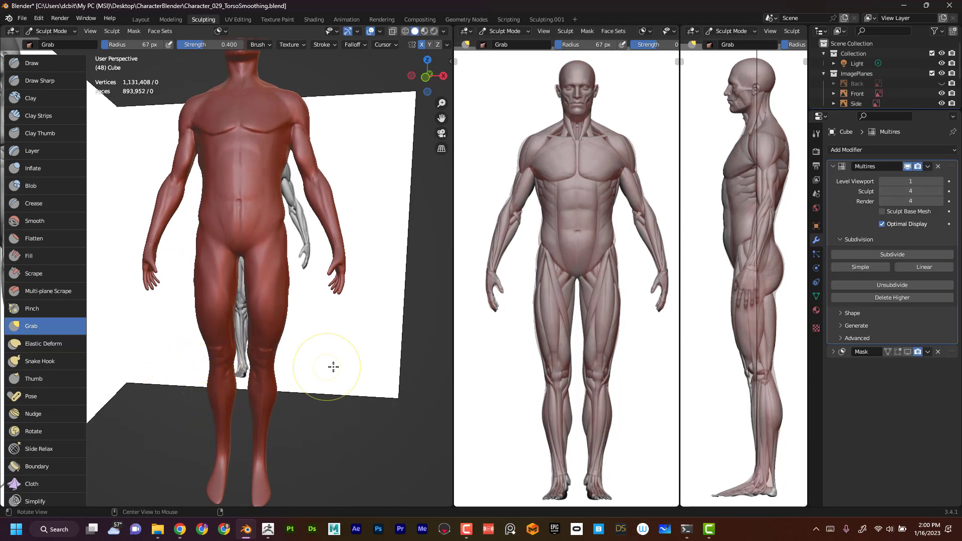
pyautogui.moveTo(333, 365); pyautogui.dragTo(354, 366, button='middle')
pyautogui.moveTo(333, 323); pyautogui.dragTo(267, 293, button='middle')
pyautogui.press('f')
pyautogui.click(246, 290)
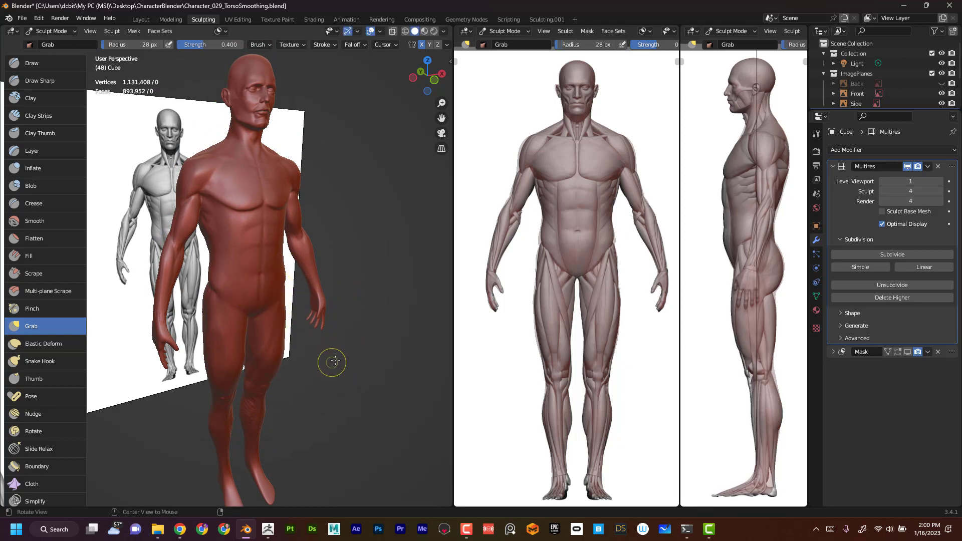
pyautogui.moveTo(331, 362); pyautogui.dragTo(267, 314, button='middle')
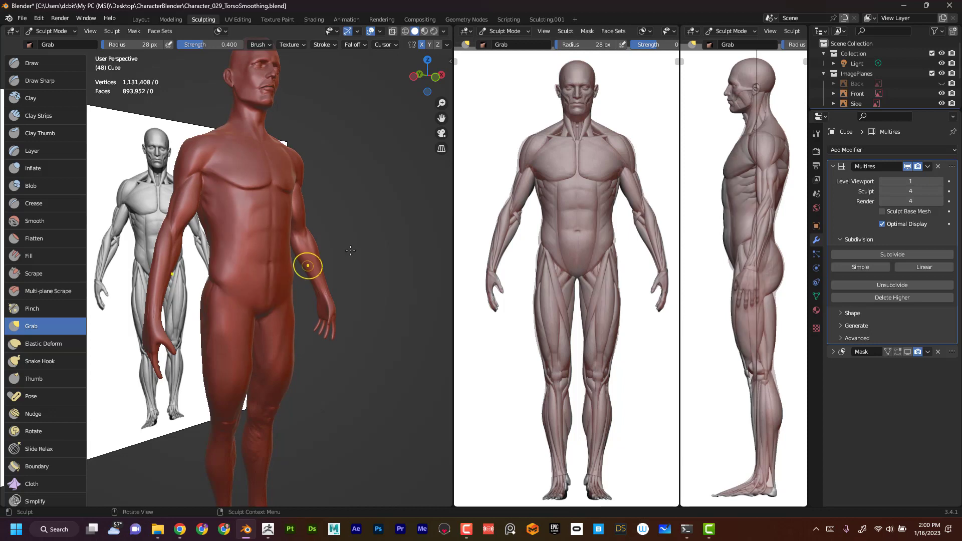
pyautogui.moveTo(307, 266); pyautogui.dragTo(224, 306, button='middle')
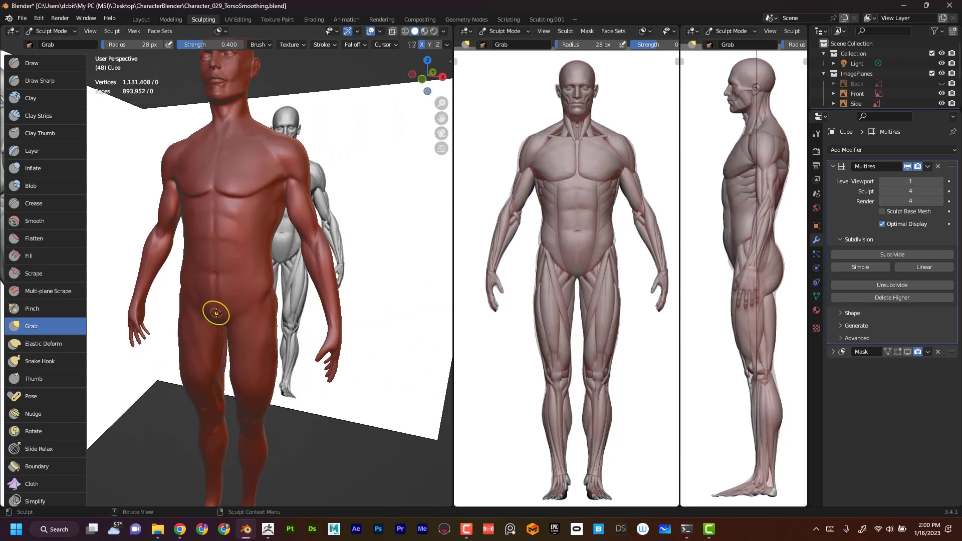
pyautogui.moveTo(215, 313); pyautogui.dragTo(217, 312)
pyautogui.moveTo(329, 393)
pyautogui.mouseDown(button='middle')
pyautogui.moveTo(350, 378)
pyautogui.moveTo(309, 388)
pyautogui.moveTo(310, 407)
pyautogui.moveTo(326, 328)
pyautogui.moveTo(230, 326)
pyautogui.mouseUp(button='middle')
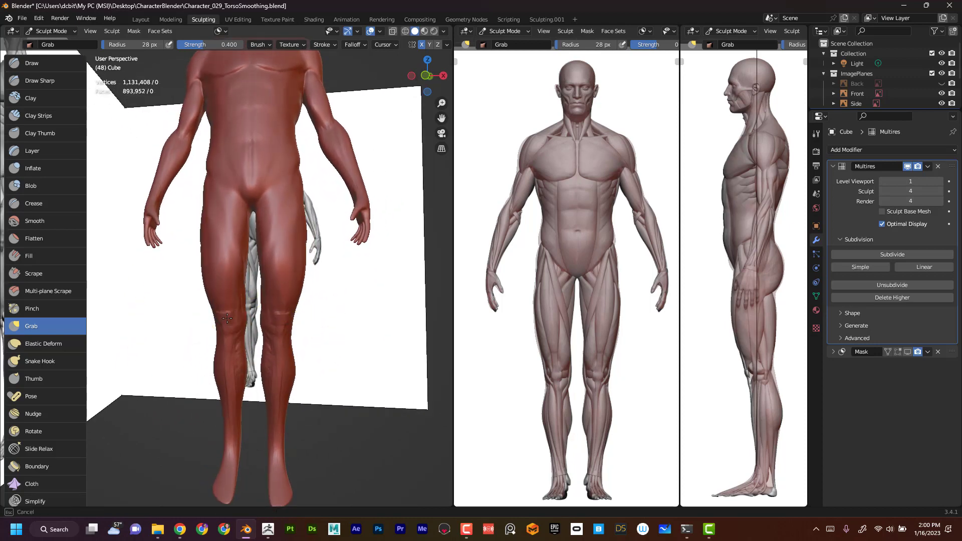
pyautogui.moveTo(301, 323)
pyautogui.mouseDown(button='middle')
pyautogui.moveTo(371, 335)
pyautogui.moveTo(291, 311)
pyautogui.mouseUp(button='middle')
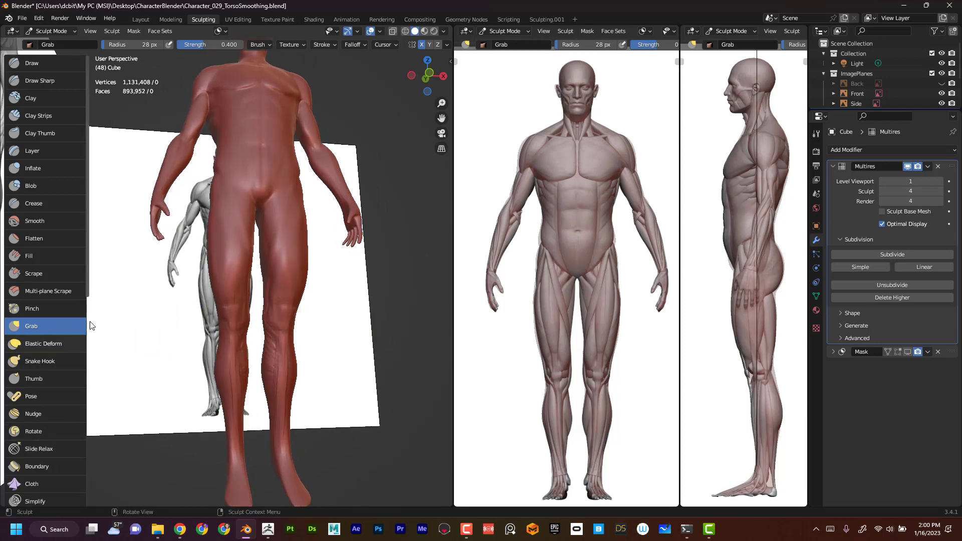
# Paint a mask over both knees with the Mask brush at a 28 px radius
pyautogui.scroll(-5, 80, 301)
pyautogui.click(31, 413)
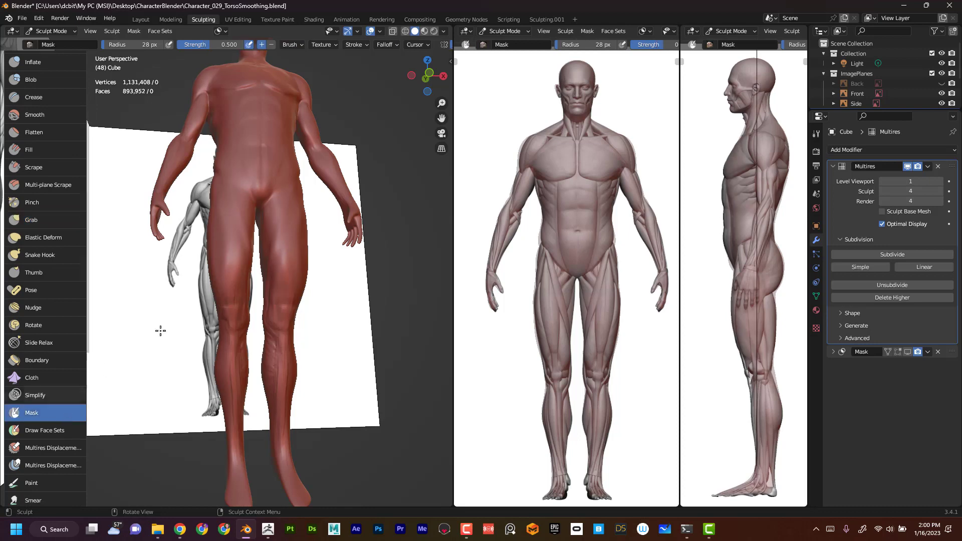
pyautogui.moveTo(235, 331)
pyautogui.mouseDown()
pyautogui.moveTo(235, 318)
pyautogui.moveTo(284, 317)
pyautogui.mouseUp()
pyautogui.moveTo(337, 313)
pyautogui.mouseDown(button='middle')
pyautogui.moveTo(316, 326)
pyautogui.moveTo(318, 305)
pyautogui.mouseUp(button='middle')
# Reshape the lower thighs around the masked knees with the Grab brush at a 37 px radius
pyautogui.click(53, 221)
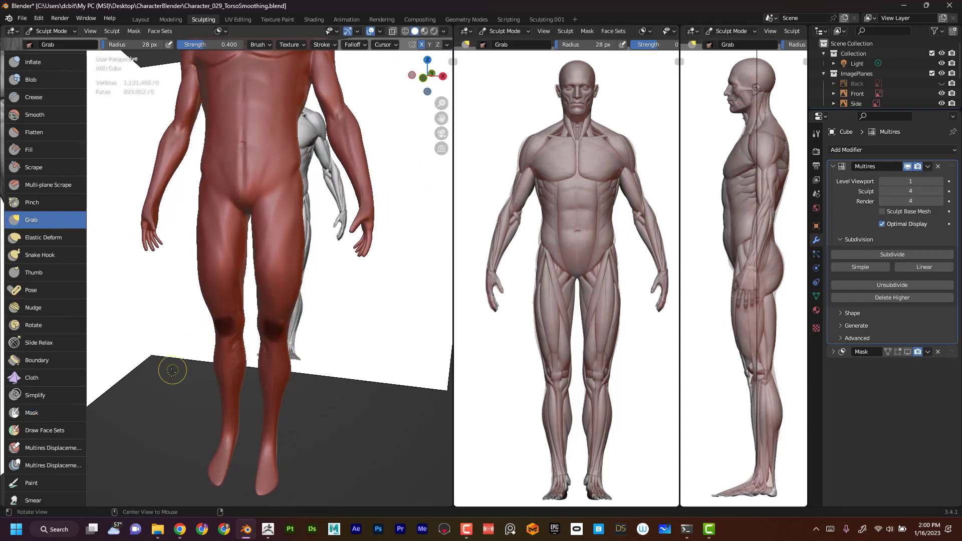
pyautogui.moveTo(172, 369); pyautogui.dragTo(242, 322, button='middle')
pyautogui.press('f')
pyautogui.click(241, 319)
pyautogui.moveTo(182, 357)
pyautogui.mouseDown(button='middle')
pyautogui.moveTo(242, 300)
pyautogui.moveTo(378, 302)
pyautogui.moveTo(285, 307)
pyautogui.moveTo(303, 310)
pyautogui.moveTo(322, 290)
pyautogui.moveTo(307, 285)
pyautogui.moveTo(191, 367)
pyautogui.moveTo(218, 313)
pyautogui.moveTo(235, 333)
pyautogui.mouseUp(button='middle')
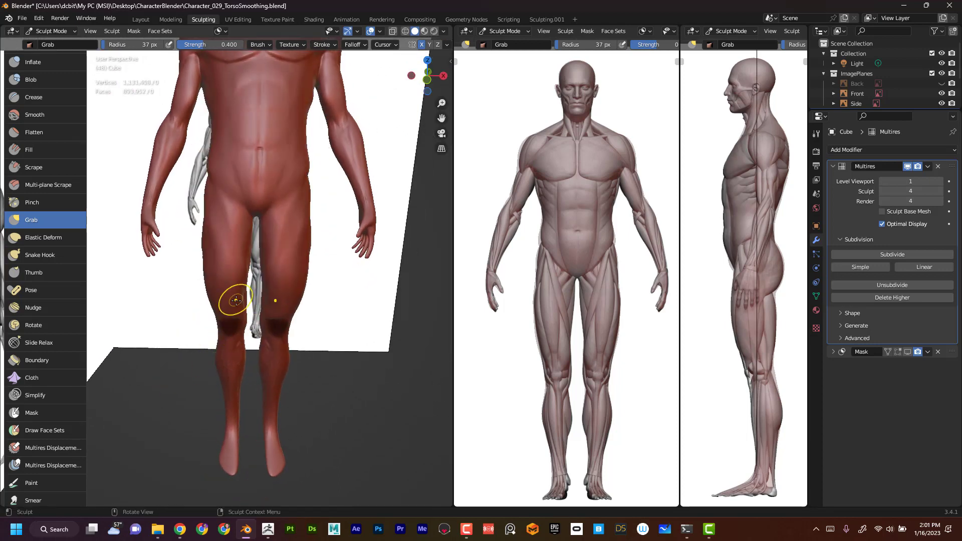
pyautogui.moveTo(215, 364); pyautogui.dragTo(238, 324, button='middle')
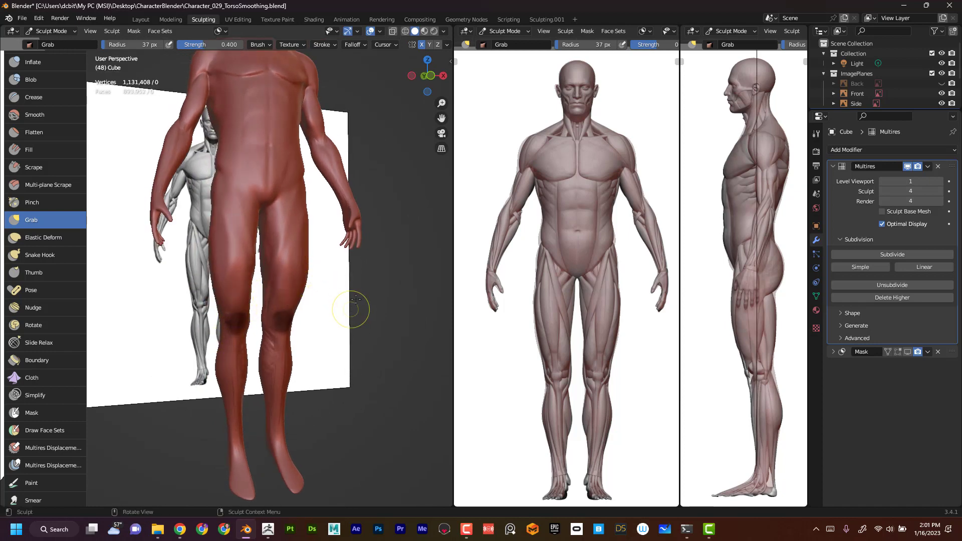
# Clear the knee mask and adjust the volume of the thighs with the Grab brush at a 64 px radius
pyautogui.click(138, 35)
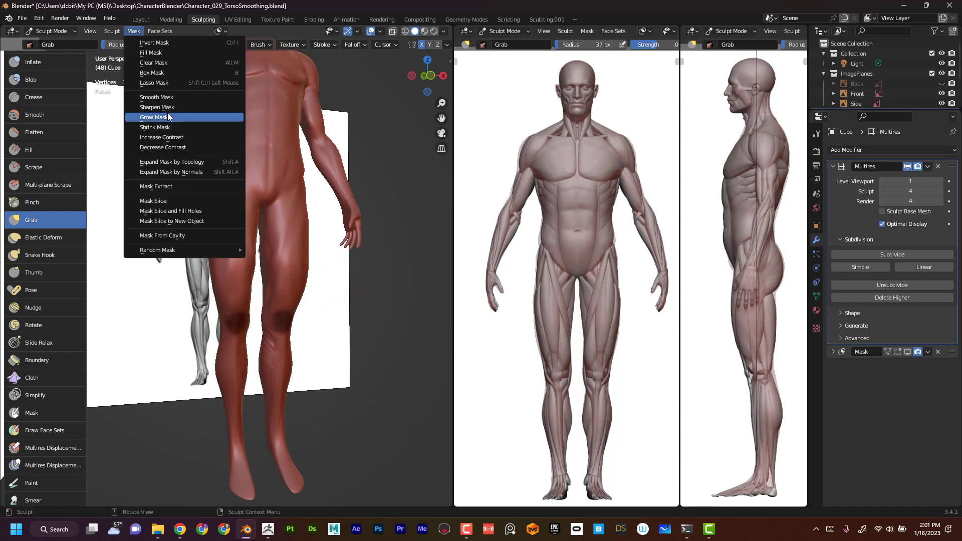
pyautogui.click(165, 65)
pyautogui.moveTo(350, 333)
pyautogui.mouseDown(button='middle')
pyautogui.moveTo(329, 357)
pyautogui.moveTo(313, 354)
pyautogui.moveTo(282, 300)
pyautogui.moveTo(361, 296)
pyautogui.moveTo(344, 251)
pyautogui.moveTo(317, 243)
pyautogui.moveTo(290, 279)
pyautogui.mouseUp(button='middle')
pyautogui.press('f')
pyautogui.click(295, 232)
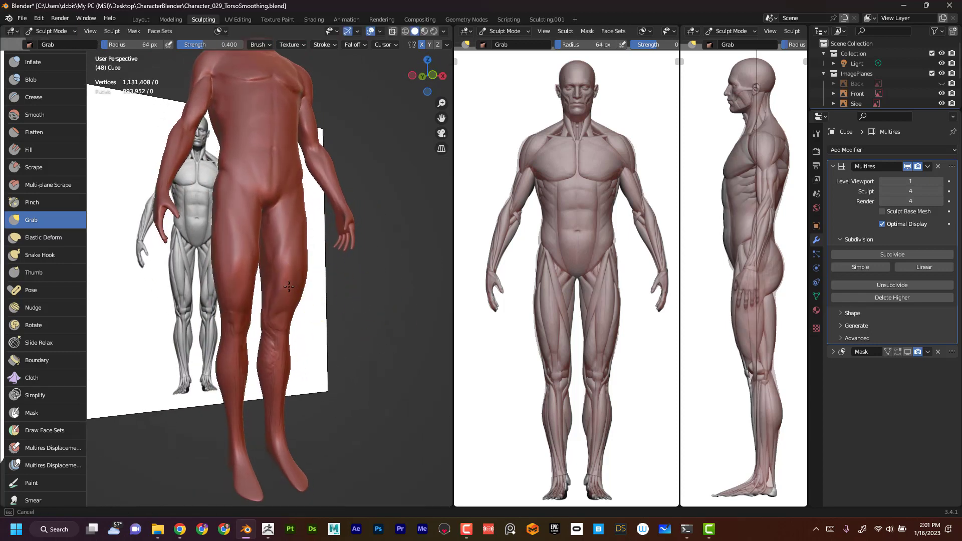
pyautogui.moveTo(240, 221); pyautogui.dragTo(219, 254, button='middle')
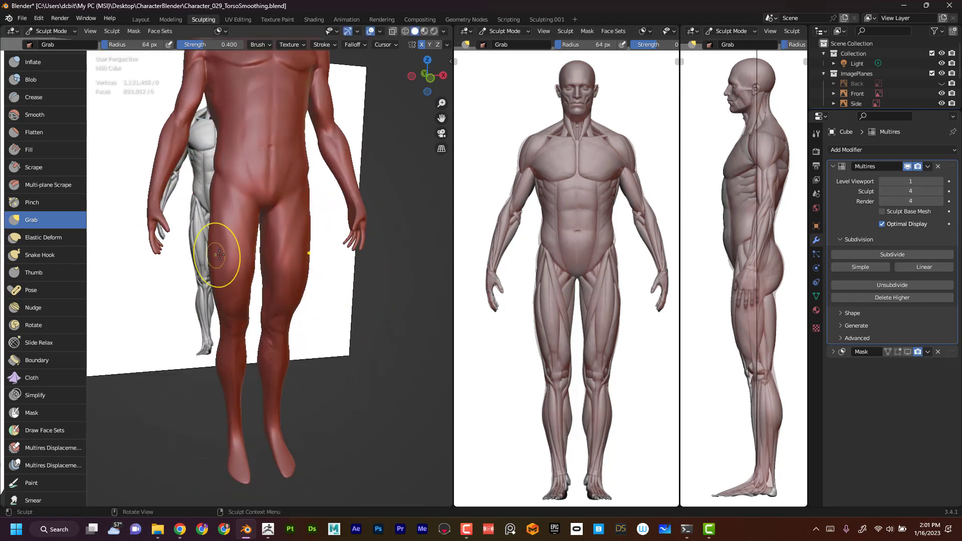
pyautogui.moveTo(220, 255)
pyautogui.mouseDown()
pyautogui.moveTo(228, 247)
pyautogui.moveTo(235, 310)
pyautogui.mouseUp()
pyautogui.moveTo(329, 322); pyautogui.dragTo(269, 258, button='middle')
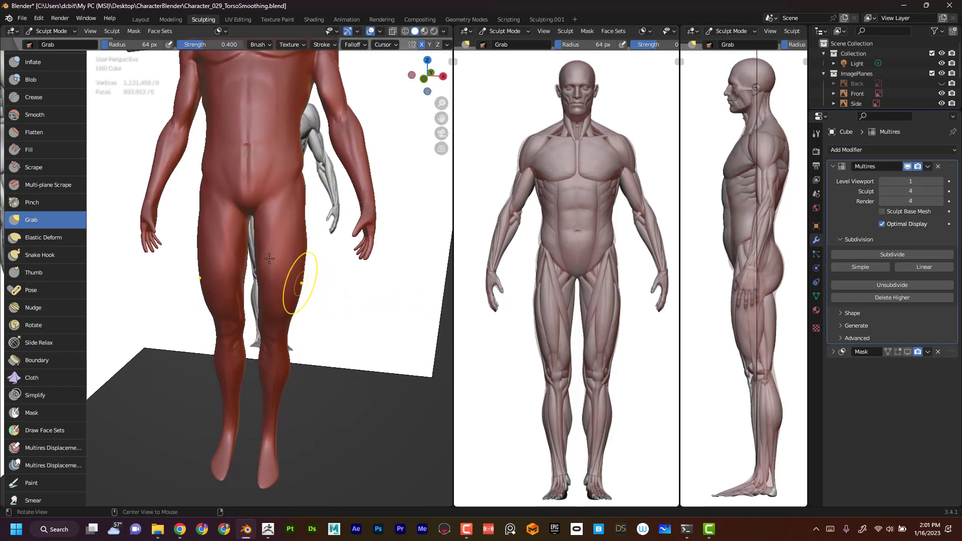
pyautogui.moveTo(267, 242); pyautogui.dragTo(278, 220)
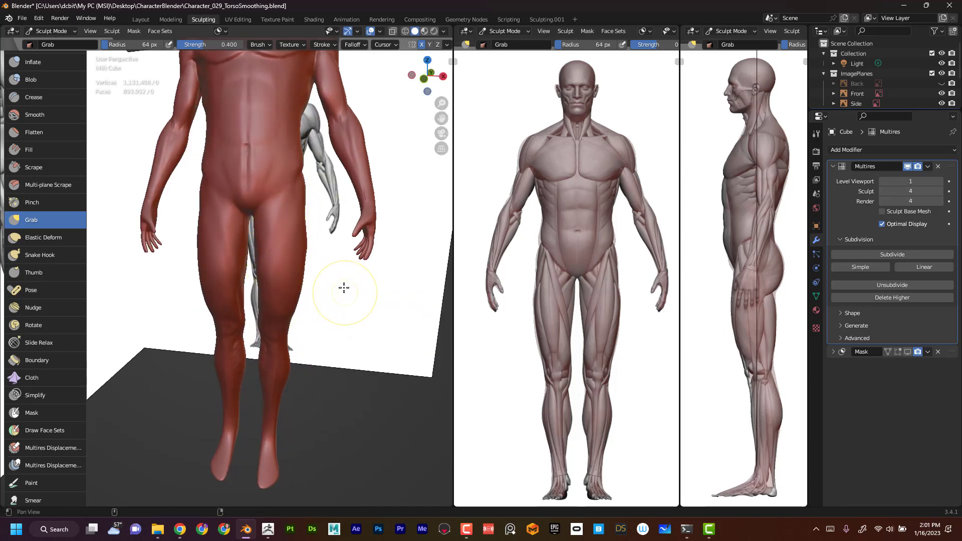
# Build up the knees and the area just above them using Clay Strips at a 27 px radius
pyautogui.moveTo(344, 273)
pyautogui.keyDown('alt'); pyautogui.keyDown('shift'); pyautogui.mouseDown()
pyautogui.moveTo(348, 365)
pyautogui.moveTo(371, 448)
pyautogui.mouseUp(); pyautogui.keyUp('shift'); pyautogui.keyUp('alt')
pyautogui.moveTo(331, 401)
pyautogui.keyDown('alt'); pyautogui.keyDown('shift'); pyautogui.mouseDown()
pyautogui.moveTo(341, 325)
pyautogui.moveTo(348, 332)
pyautogui.mouseUp(); pyautogui.keyUp('shift'); pyautogui.keyUp('alt')
pyautogui.keyDown('alt'); pyautogui.moveTo(355, 369); pyautogui.dragTo(348, 337); pyautogui.keyUp('alt')
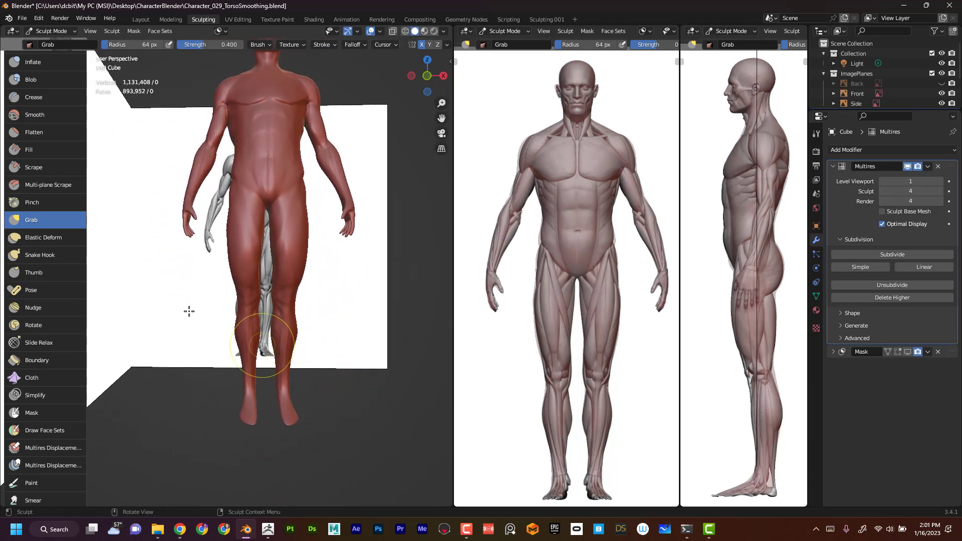
pyautogui.scroll(5, 60, 108)
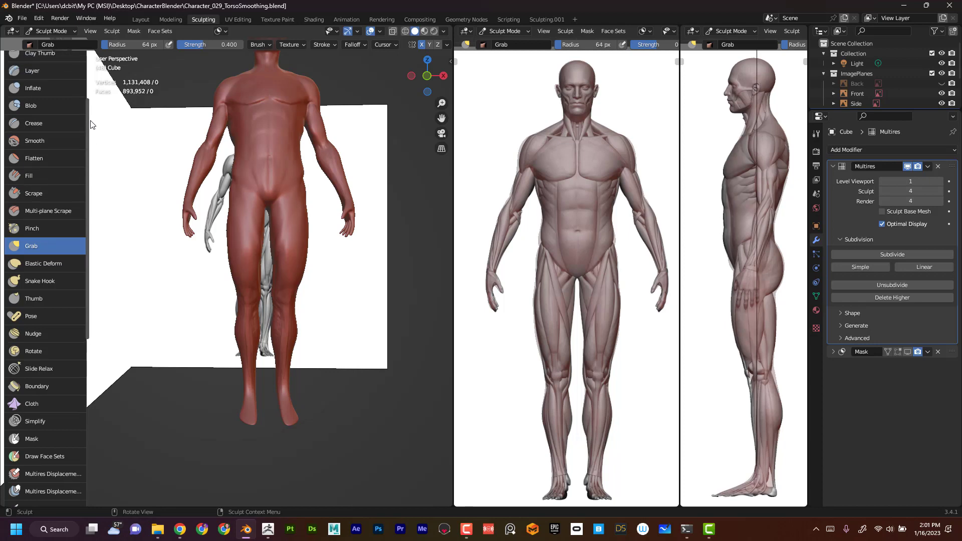
pyautogui.click(56, 116)
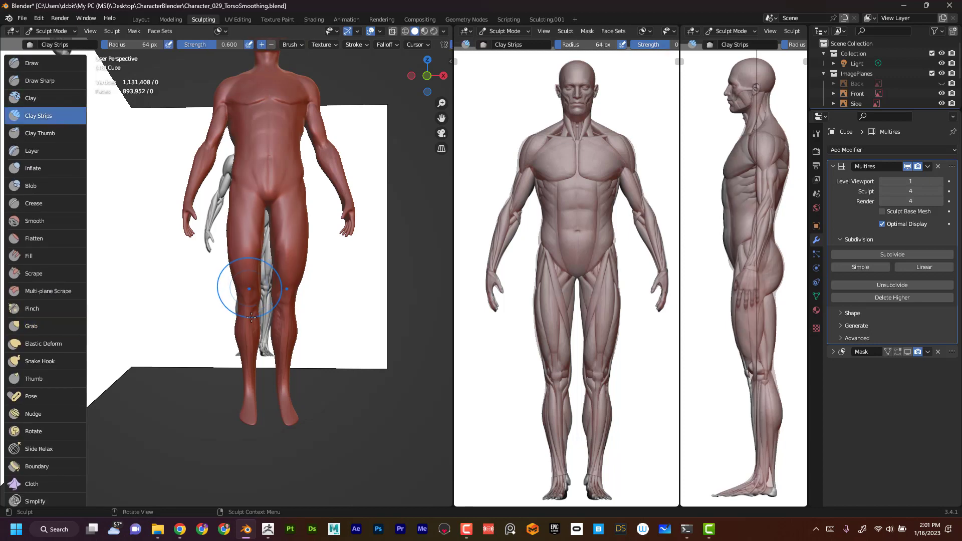
pyautogui.press('f')
pyautogui.click(229, 315)
pyautogui.moveTo(333, 294)
pyautogui.mouseDown(button='middle')
pyautogui.moveTo(346, 263)
pyautogui.moveTo(333, 300)
pyautogui.mouseUp(button='middle')
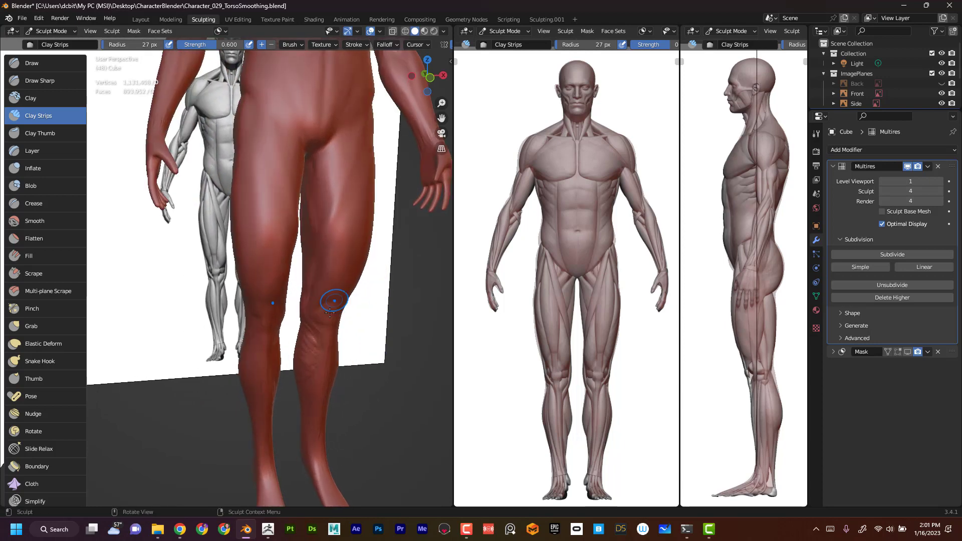
pyautogui.moveTo(330, 303); pyautogui.dragTo(324, 310)
pyautogui.moveTo(353, 306); pyautogui.dragTo(344, 319, button='middle')
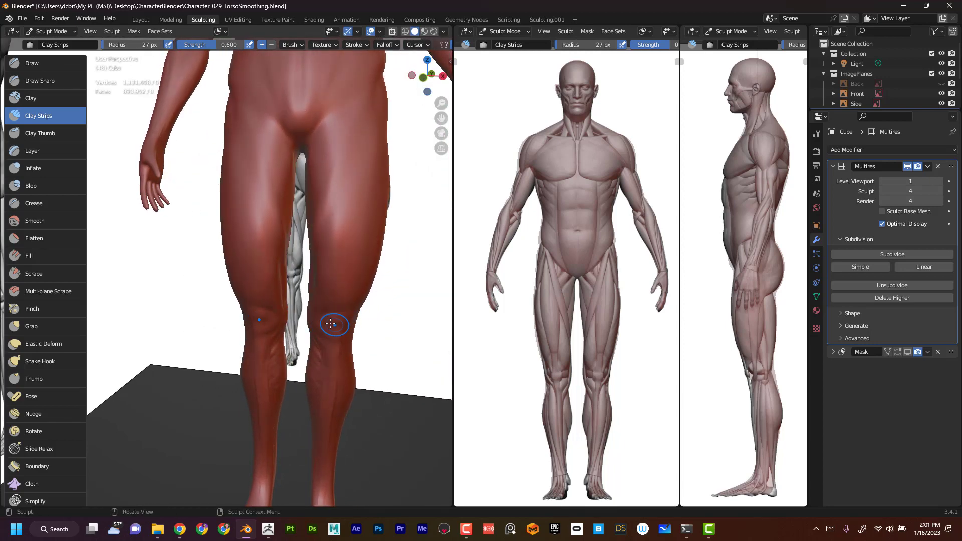
pyautogui.moveTo(330, 323); pyautogui.dragTo(328, 325)
pyautogui.moveTo(393, 305)
pyautogui.mouseDown(button='middle')
pyautogui.moveTo(329, 345)
pyautogui.moveTo(324, 318)
pyautogui.mouseUp(button='middle')
pyautogui.moveTo(380, 306); pyautogui.dragTo(410, 301, button='middle')
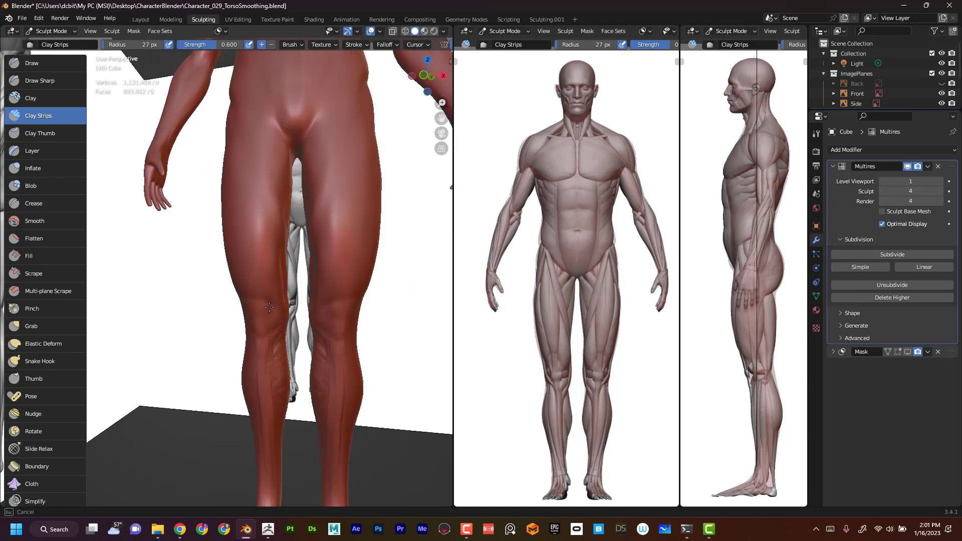
# Reduce the Clay Strips radius to 24 px and fill out the upper shins and inner calves below the knees
pyautogui.moveTo(213, 363); pyautogui.dragTo(229, 362, button='middle')
pyautogui.press('[')
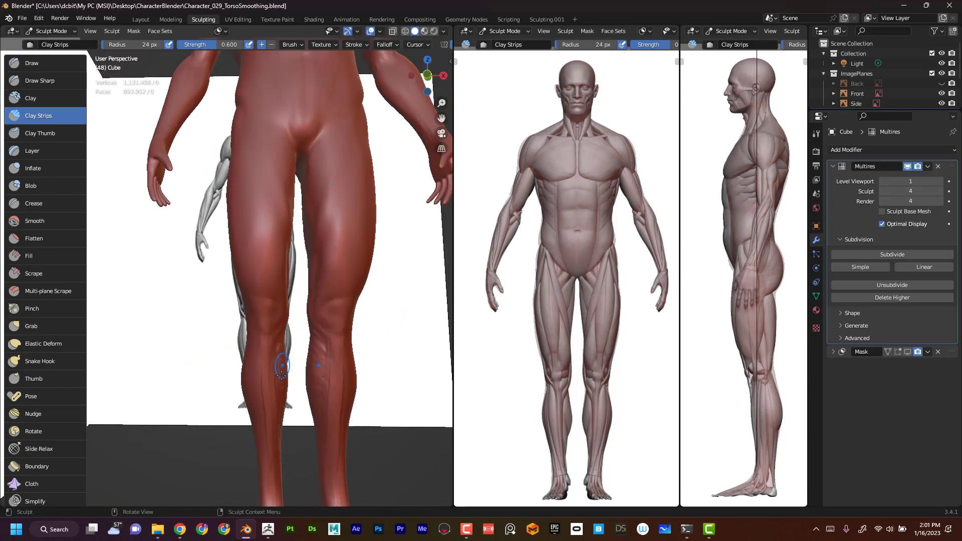
pyautogui.moveTo(273, 349); pyautogui.dragTo(266, 406)
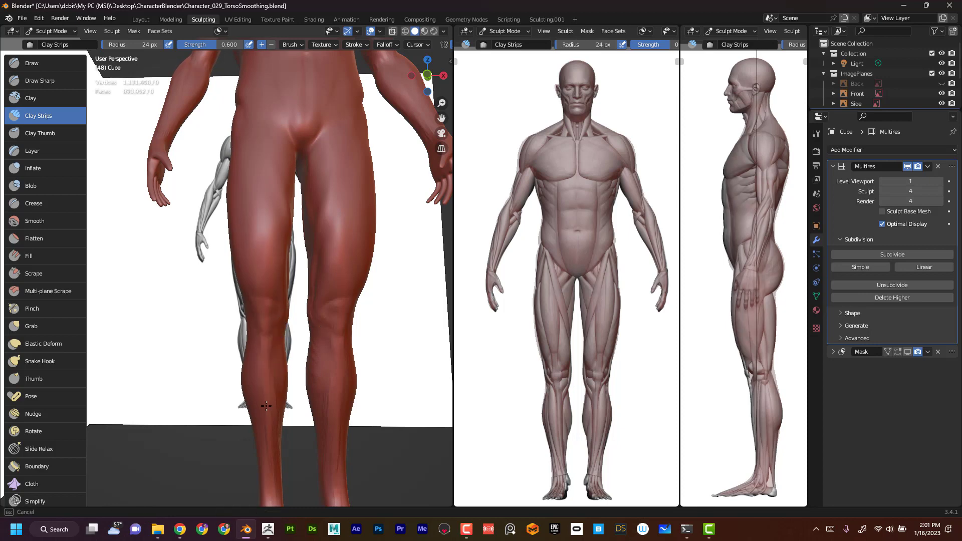
pyautogui.keyDown('shift'); pyautogui.moveTo(333, 452); pyautogui.dragTo(322, 328); pyautogui.keyUp('shift')
# Set the Clay Strips radius to 35 px and build up the muscle forms on the front of the thighs
pyautogui.moveTo(370, 361)
pyautogui.keyDown('alt'); pyautogui.mouseDown()
pyautogui.moveTo(396, 461)
pyautogui.moveTo(350, 399)
pyautogui.mouseUp(); pyautogui.keyUp('alt')
pyautogui.press('f')
pyautogui.click(302, 342)
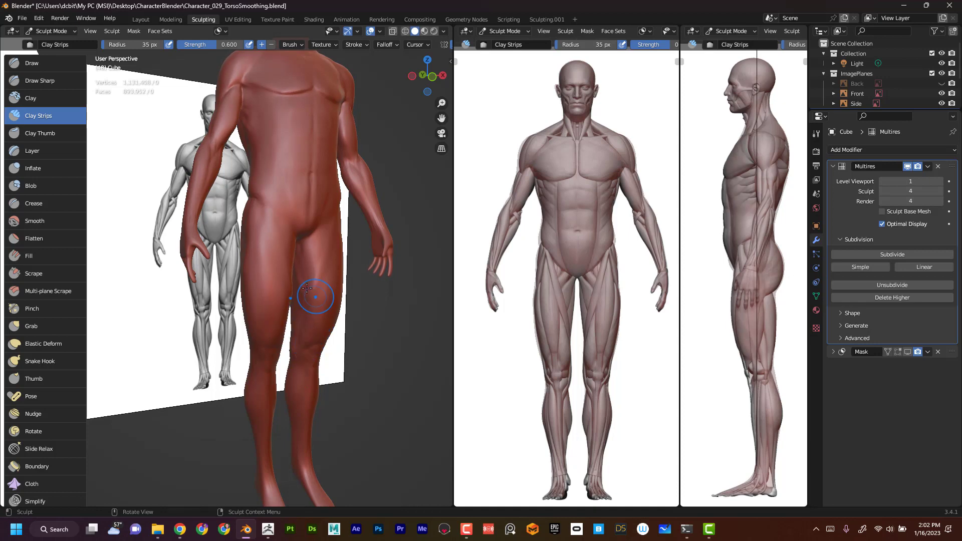
pyautogui.keyDown('alt'); pyautogui.moveTo(372, 300); pyautogui.dragTo(310, 245); pyautogui.keyUp('alt')
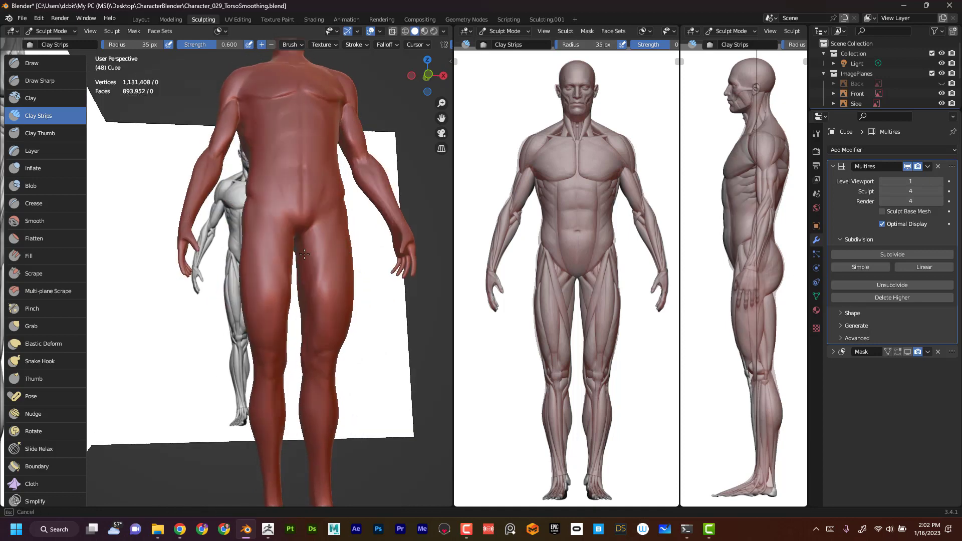
pyautogui.keyDown('alt'); pyautogui.moveTo(385, 330); pyautogui.dragTo(371, 346); pyautogui.keyUp('alt')
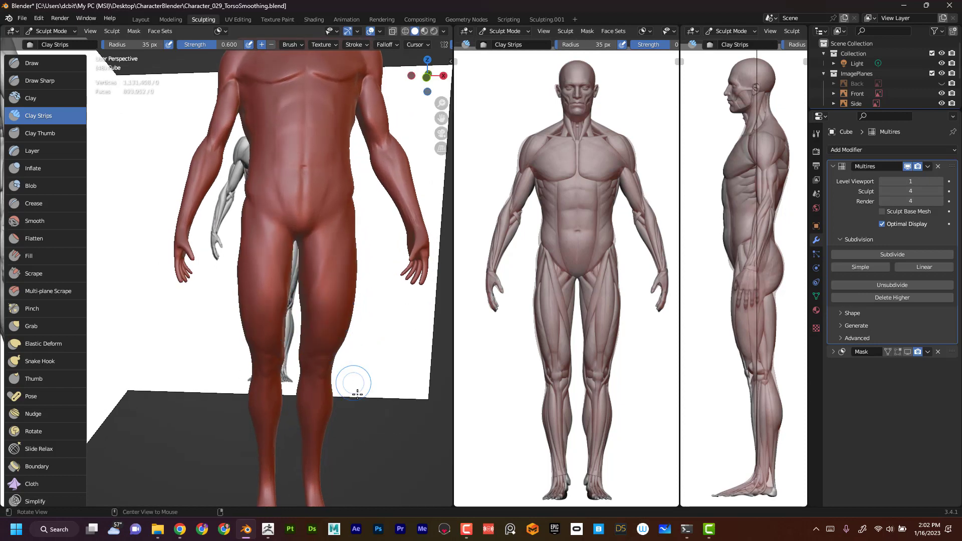
pyautogui.keyDown('ctrl'); pyautogui.keyDown('alt'); pyautogui.moveTo(354, 383); pyautogui.dragTo(309, 345); pyautogui.keyUp('alt'); pyautogui.keyUp('ctrl')
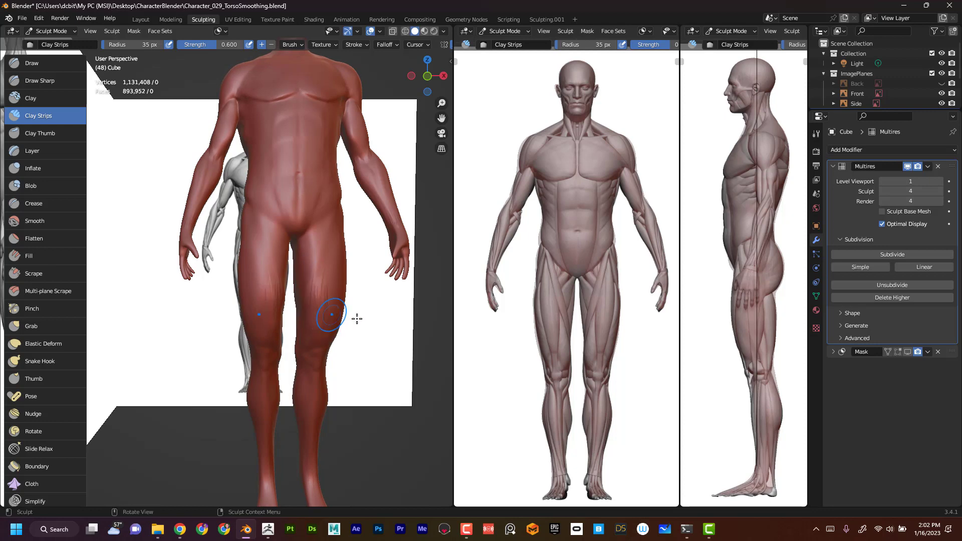
# Sculpt the upper outer thighs up to the hips with Clay Strips and blend the strokes into the surface
pyautogui.keyDown('alt'); pyautogui.moveTo(357, 318); pyautogui.dragTo(301, 278); pyautogui.keyUp('alt')
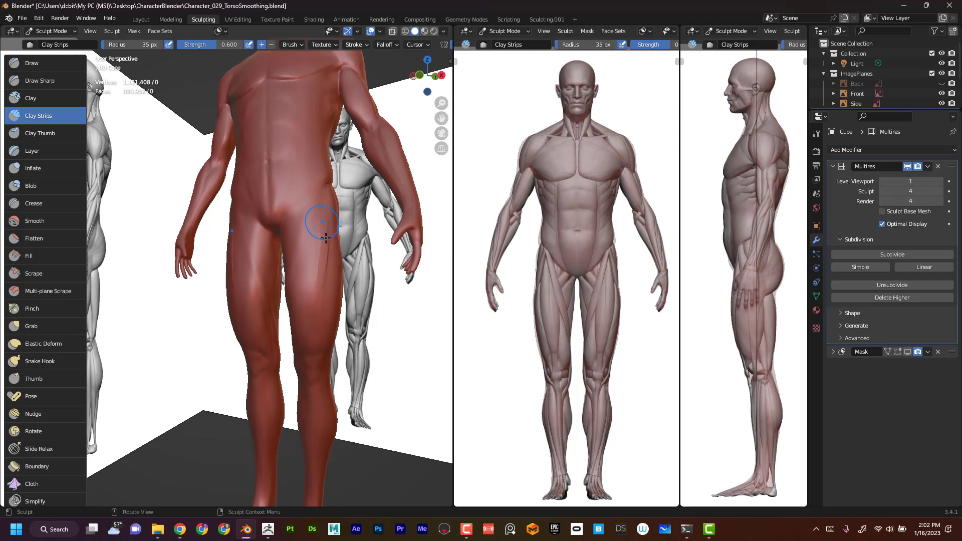
pyautogui.moveTo(356, 302); pyautogui.dragTo(315, 259, button='middle')
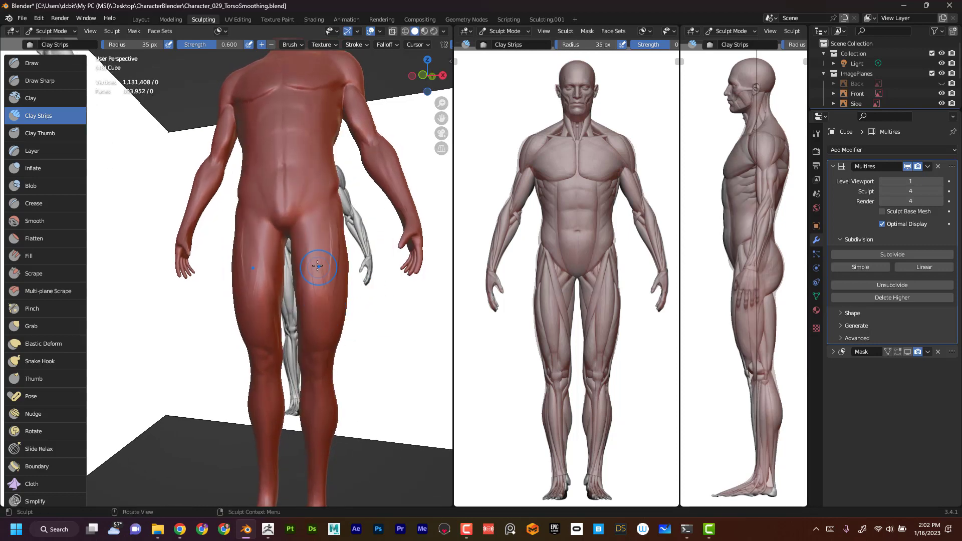
pyautogui.moveTo(328, 252); pyautogui.dragTo(326, 276)
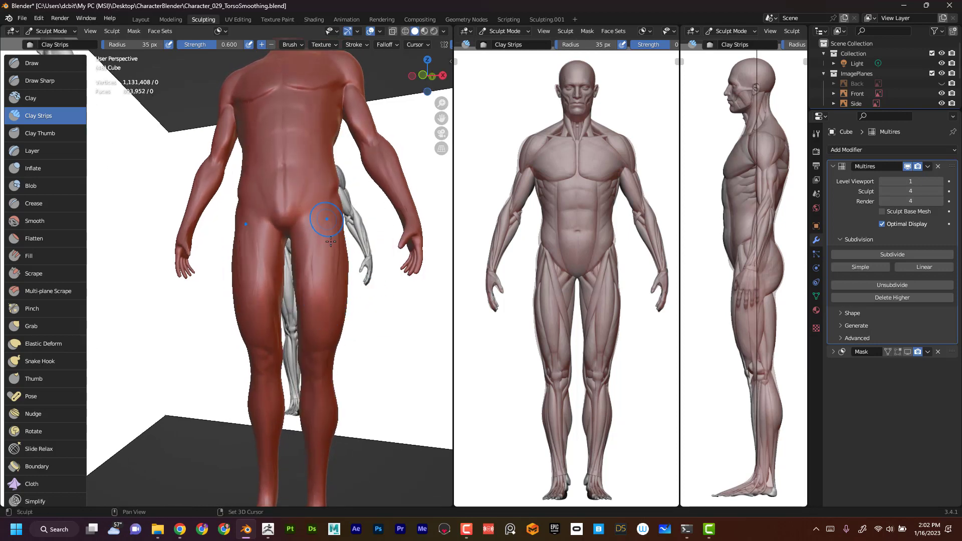
pyautogui.moveTo(358, 297); pyautogui.dragTo(380, 340, button='middle')
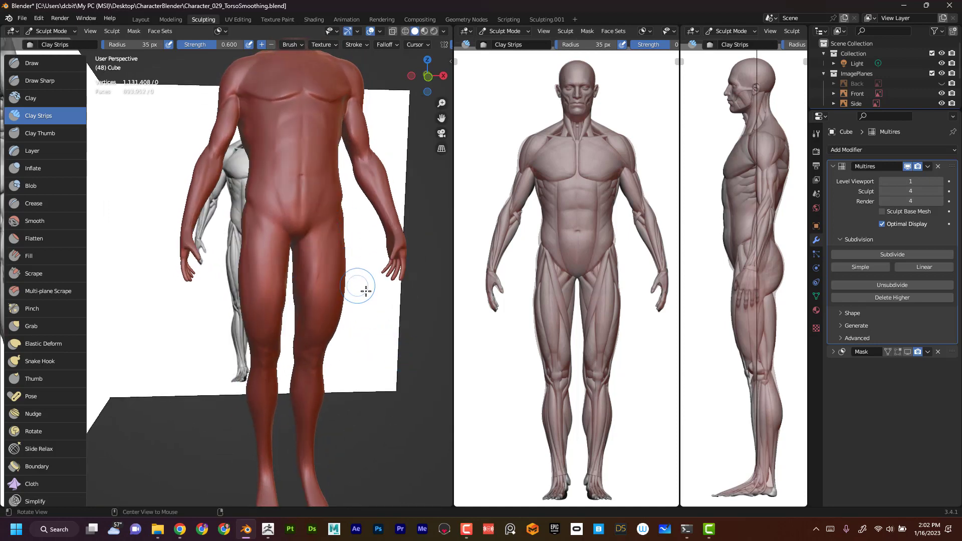
pyautogui.moveTo(365, 287); pyautogui.dragTo(306, 307, button='middle')
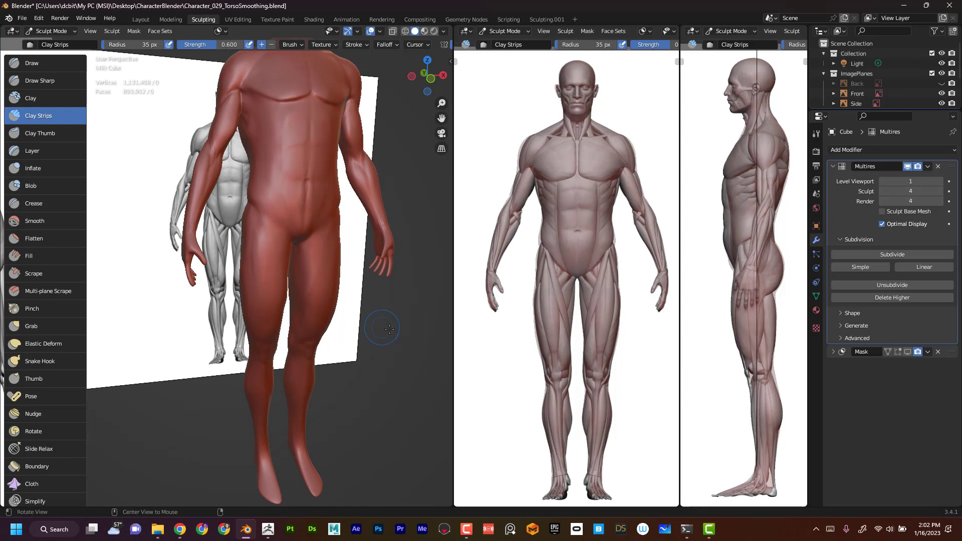
pyautogui.moveTo(389, 328); pyautogui.dragTo(258, 264, button='middle')
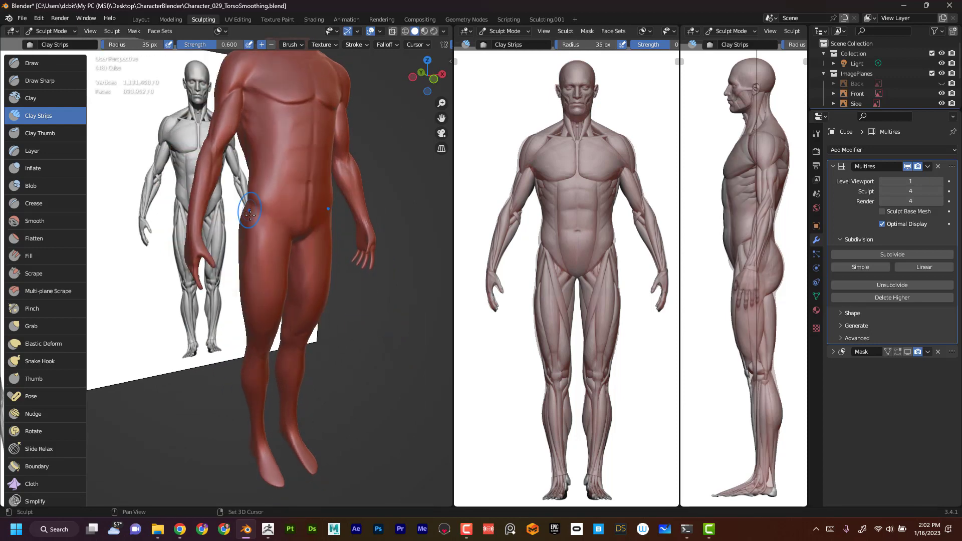
# Refine the lower abdomen and groin with Clay Strips at a 35 px radius, checking the whole figure from several angles
pyautogui.moveTo(359, 343); pyautogui.dragTo(350, 395, button='middle')
pyautogui.keyDown('ctrl'); pyautogui.moveTo(355, 347); pyautogui.dragTo(318, 268, button='middle'); pyautogui.keyUp('ctrl')
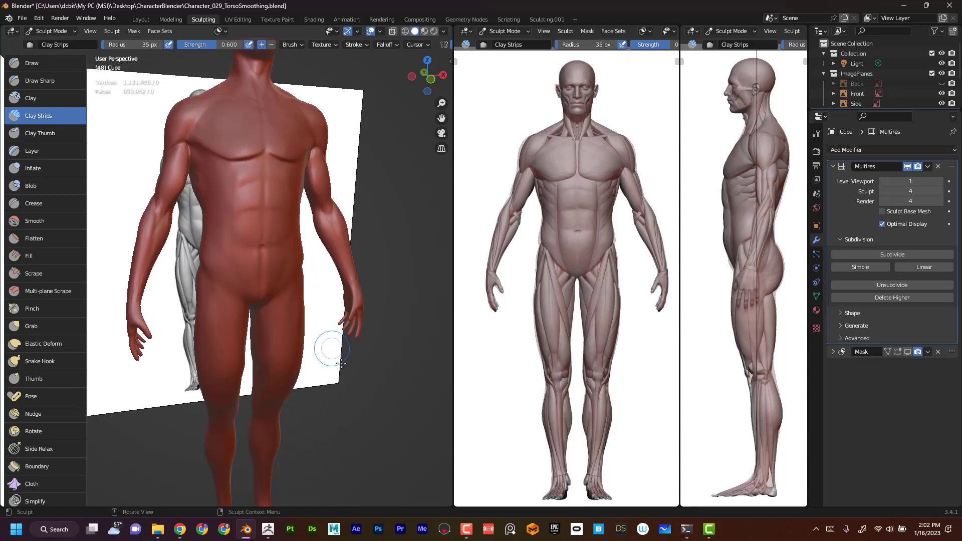
pyautogui.moveTo(329, 350)
pyautogui.mouseDown(button='middle')
pyautogui.moveTo(337, 365)
pyautogui.moveTo(263, 279)
pyautogui.mouseUp(button='middle')
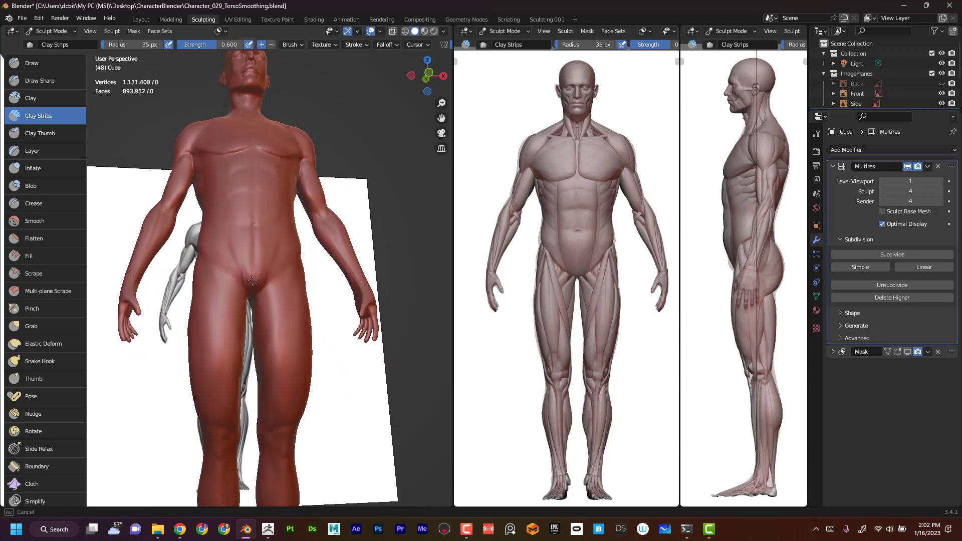
pyautogui.moveTo(326, 326)
pyautogui.mouseDown(button='middle')
pyautogui.moveTo(326, 389)
pyautogui.moveTo(221, 294)
pyautogui.mouseUp(button='middle')
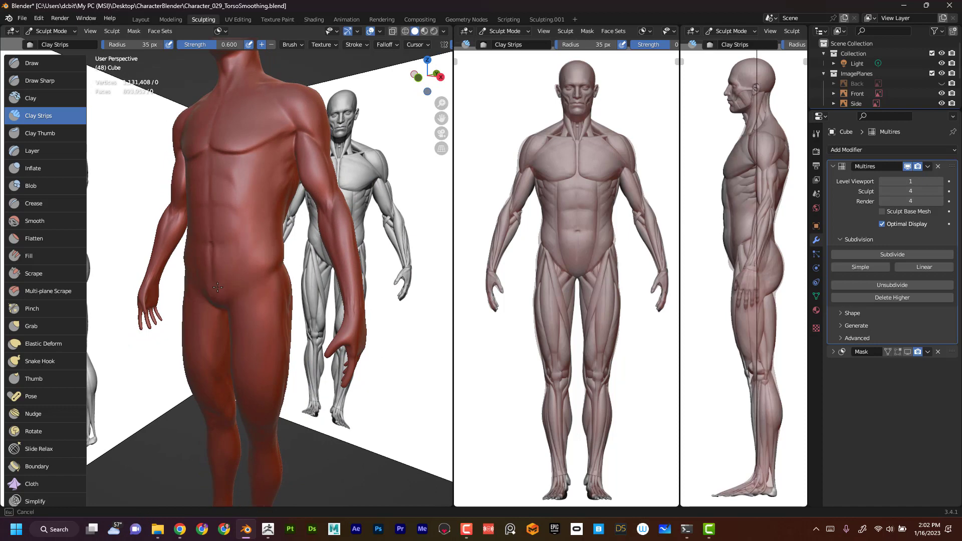
pyautogui.moveTo(218, 287); pyautogui.dragTo(214, 295)
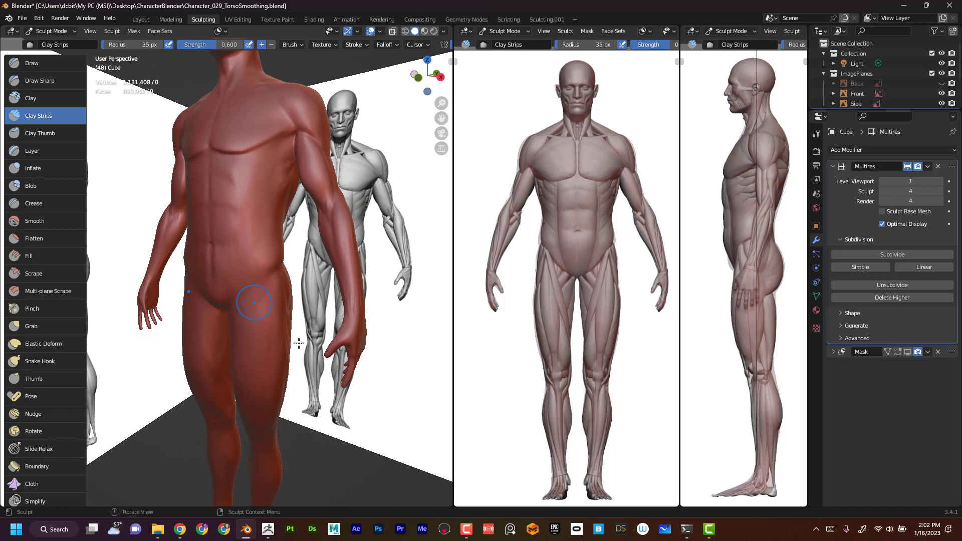
pyautogui.moveTo(341, 398); pyautogui.dragTo(368, 402, button='middle')
pyautogui.moveTo(355, 404)
pyautogui.keyDown('ctrl'); pyautogui.keyDown('alt'); pyautogui.mouseDown()
pyautogui.moveTo(354, 420)
pyautogui.moveTo(371, 439)
pyautogui.moveTo(346, 417)
pyautogui.mouseUp(); pyautogui.keyUp('alt'); pyautogui.keyUp('ctrl')
pyautogui.moveTo(346, 417)
pyautogui.keyDown('ctrl'); pyautogui.keyDown('alt'); pyautogui.mouseDown()
pyautogui.moveTo(345, 435)
pyautogui.moveTo(338, 398)
pyautogui.mouseUp(); pyautogui.keyUp('alt'); pyautogui.keyUp('ctrl')
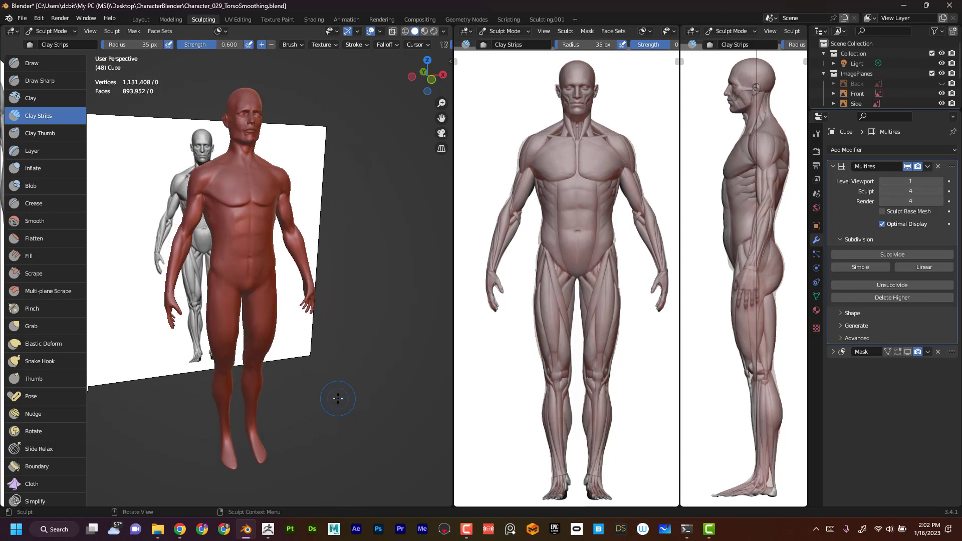